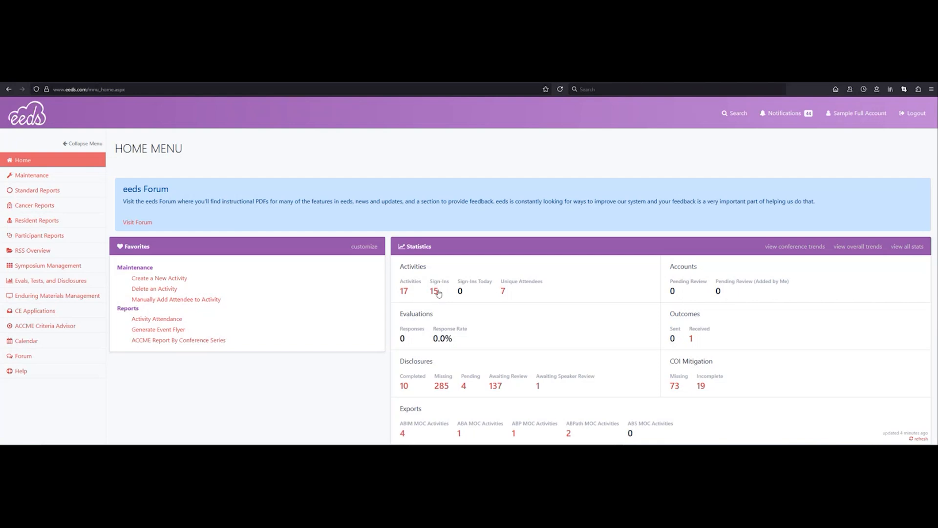
Open the Geriatric Grand Rounds series, a Recurring Event conference, for editing in the Conference Builder.
click(71, 178)
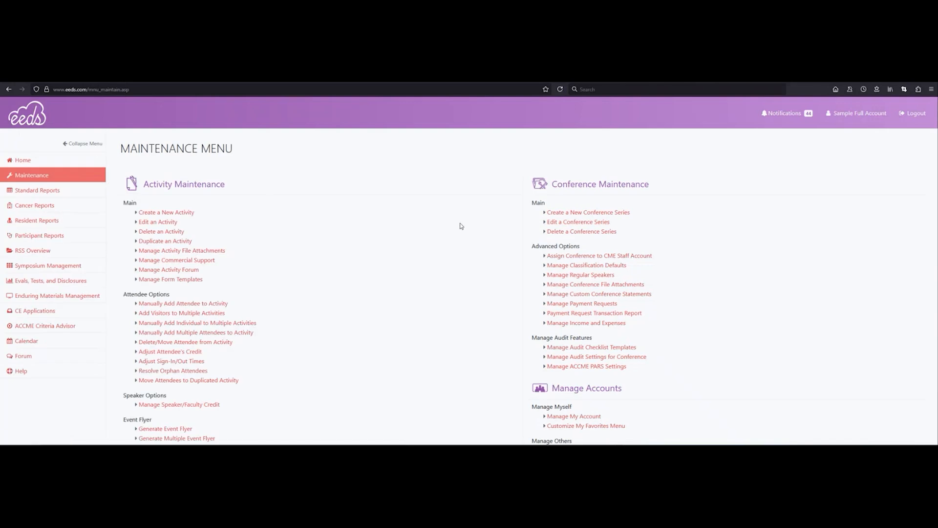
click(564, 225)
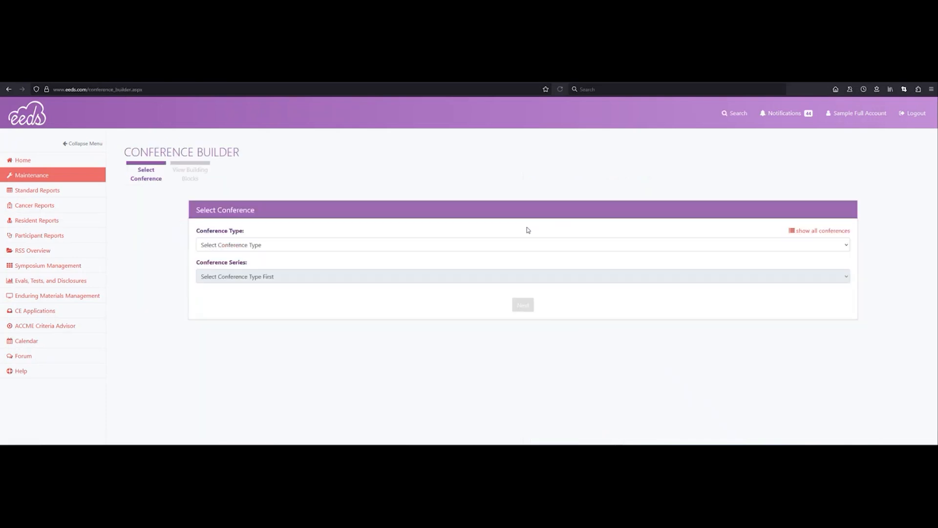
click(263, 245)
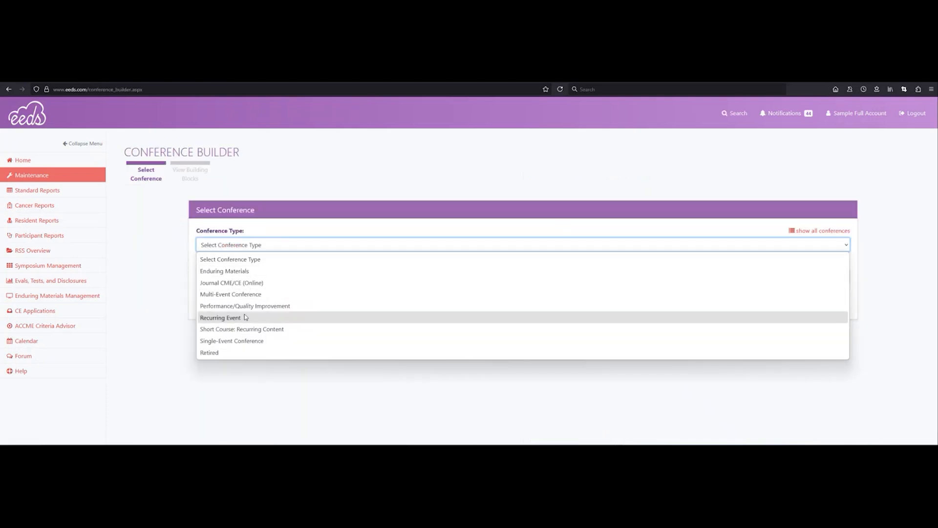
click(246, 318)
click(247, 280)
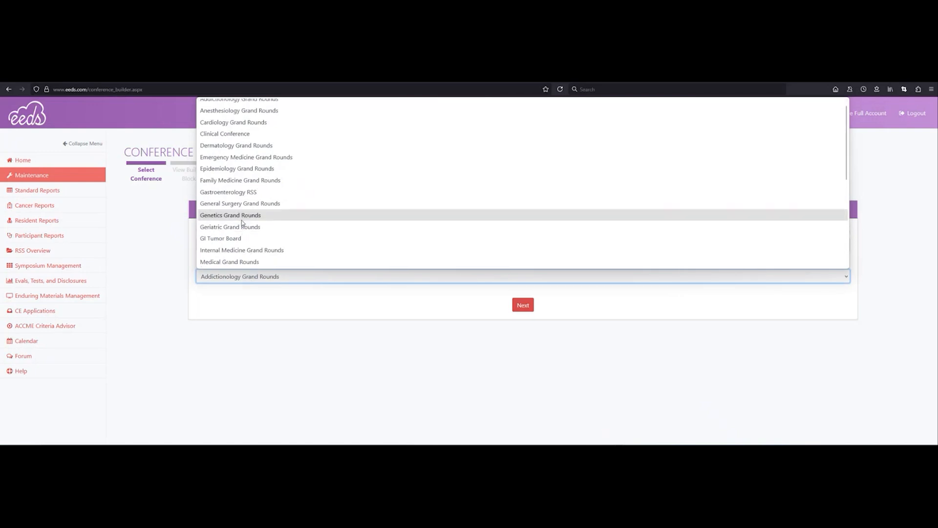
click(242, 226)
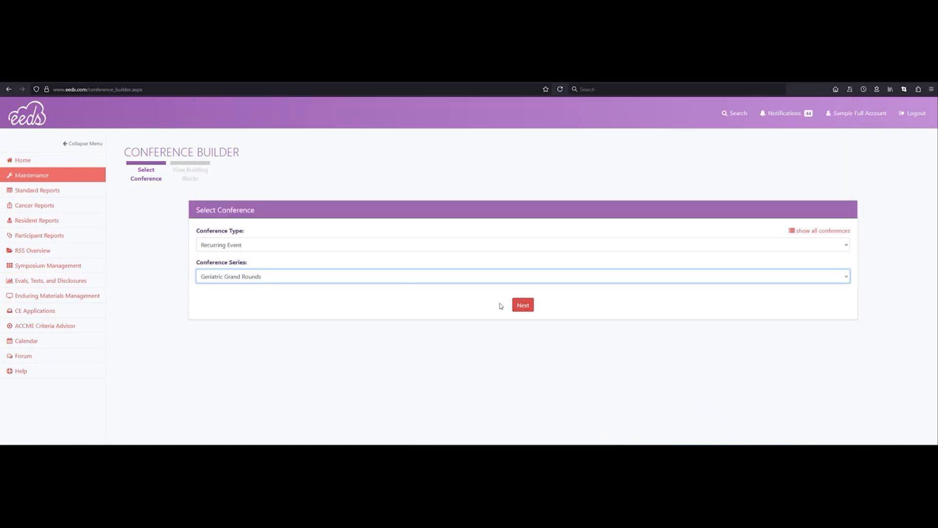
click(522, 305)
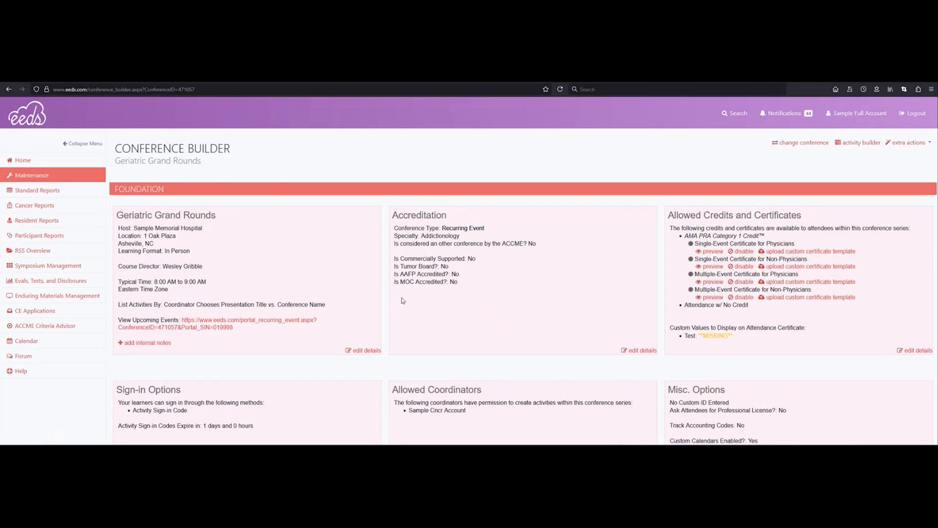
Start ACCME PARS settings for the conference and create new rules for the 2024 reporting year.
scroll(430, 336, down, 6)
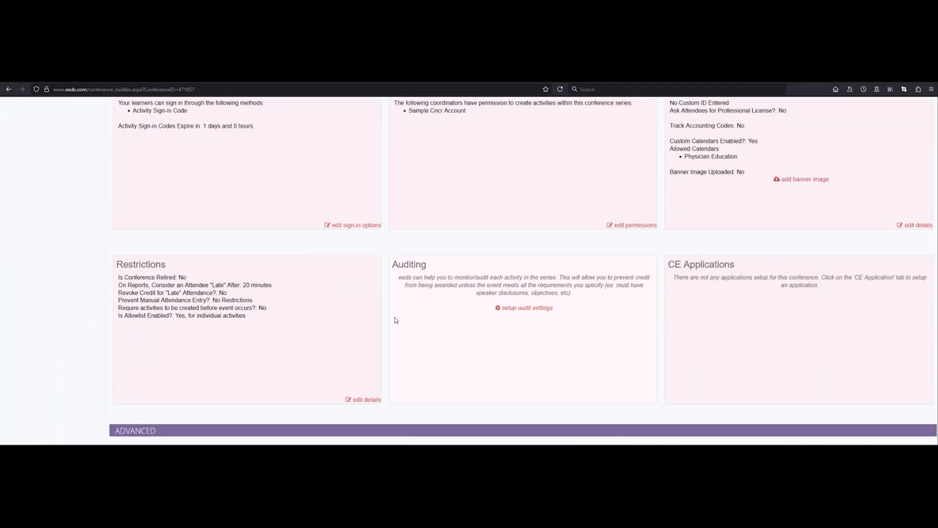
scroll(396, 320, down, 14)
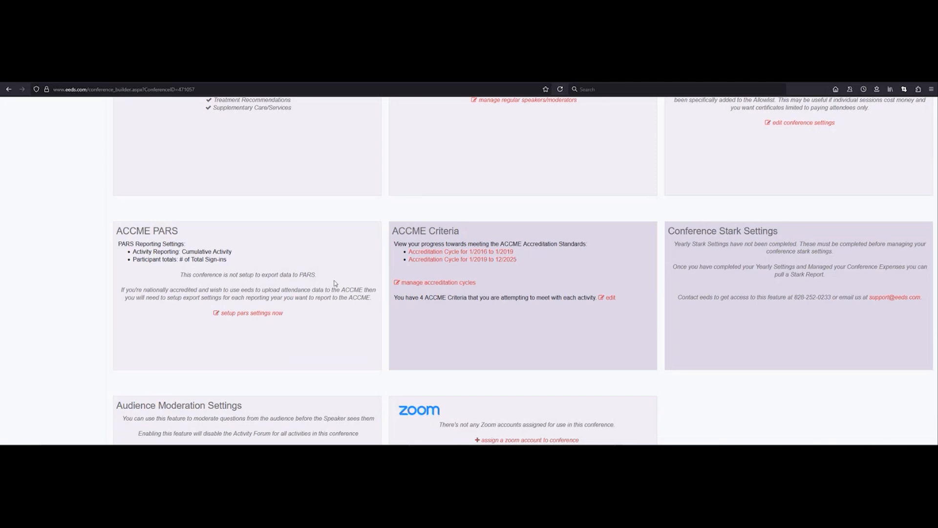
click(263, 313)
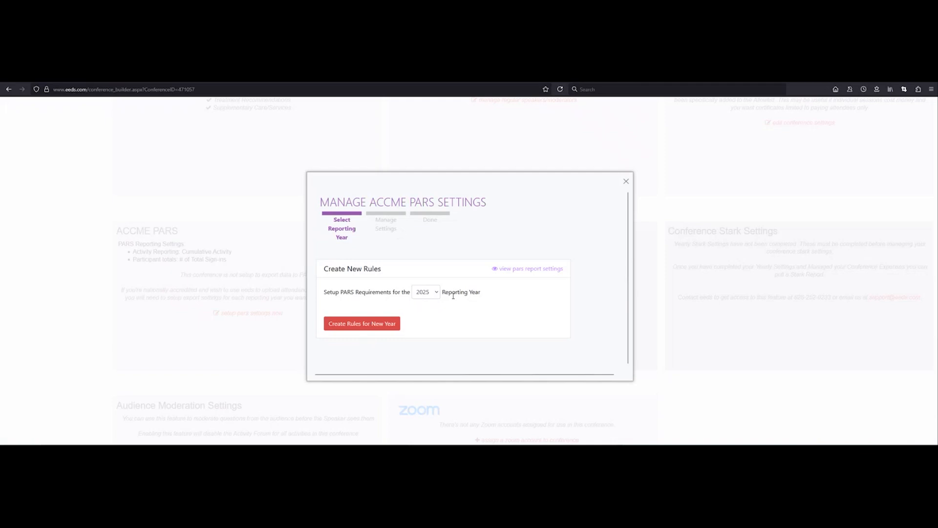
click(431, 293)
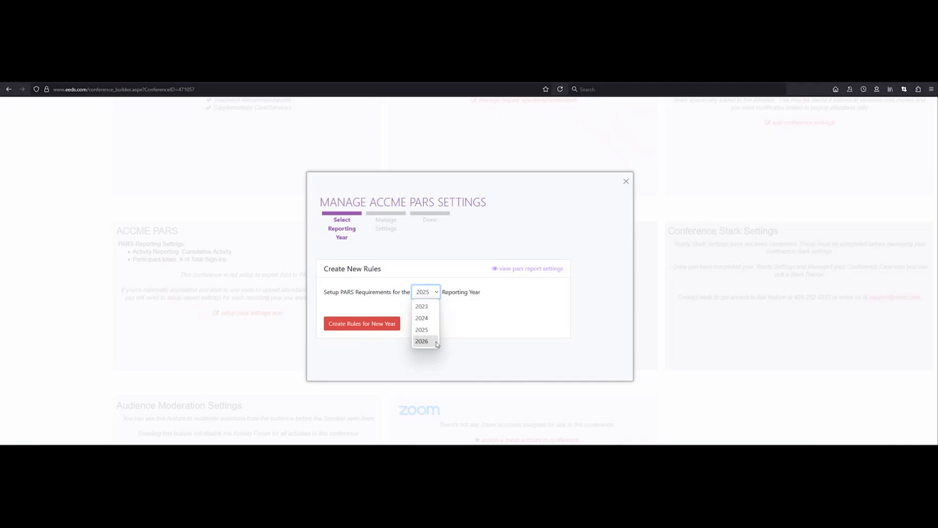
click(428, 319)
click(396, 324)
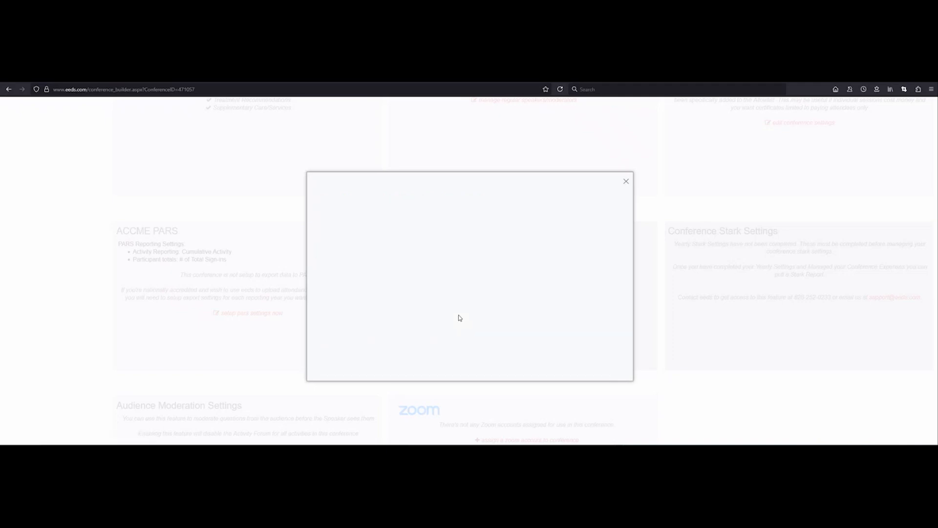
Look up where activity IDs are listed in the PARS activity summary, and return to the empty ACCME Activity ID field in eeds.
scroll(544, 282, down, 3)
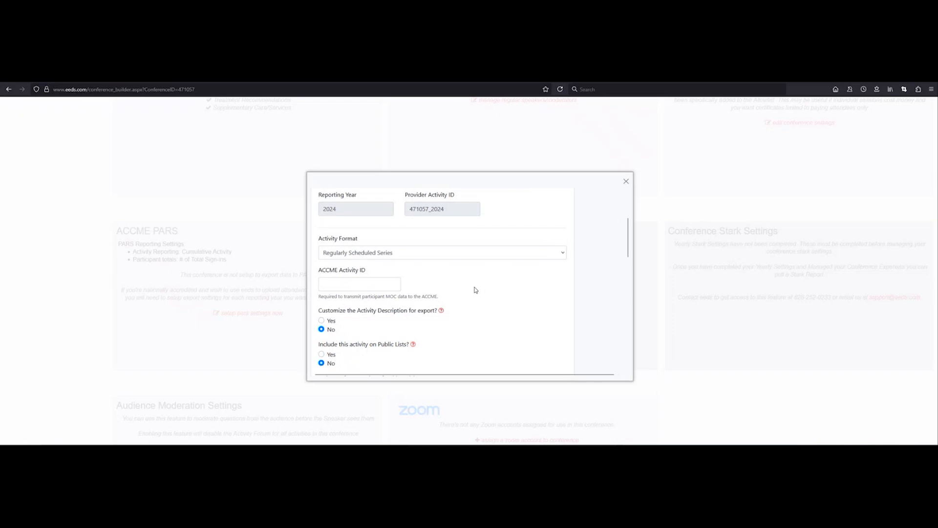
click(363, 285)
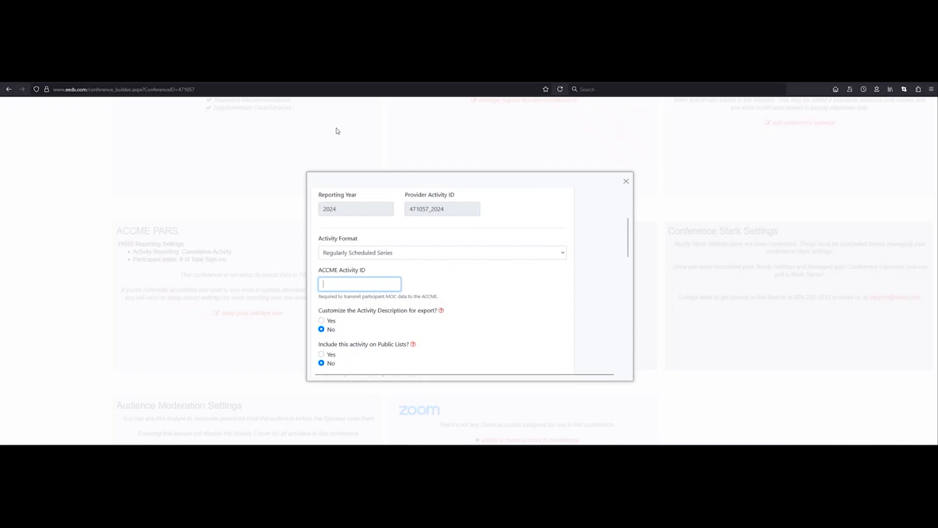
click(302, 74)
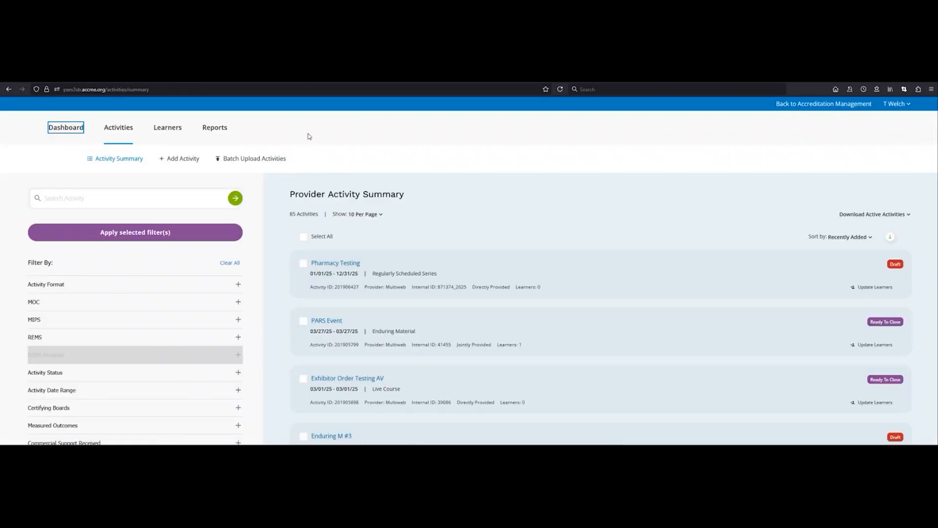
mouse_move(332, 294)
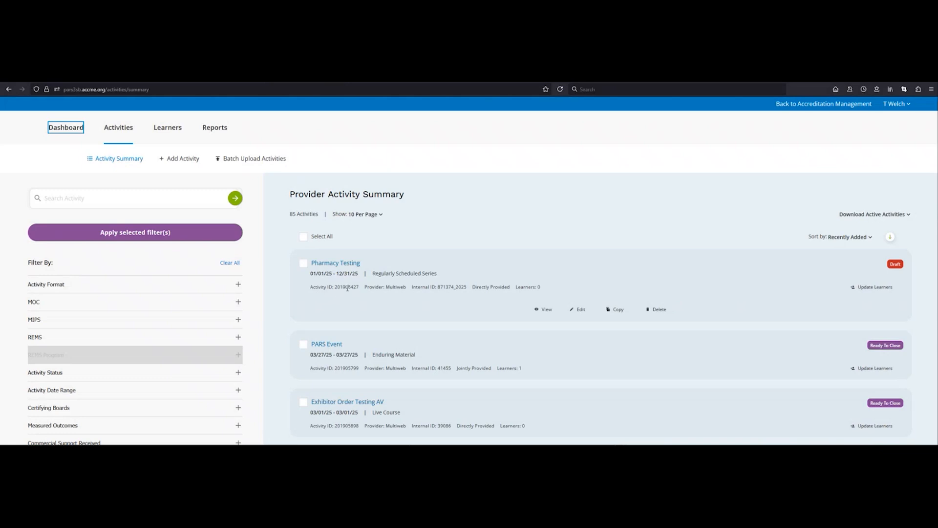
mouse_move(346, 344)
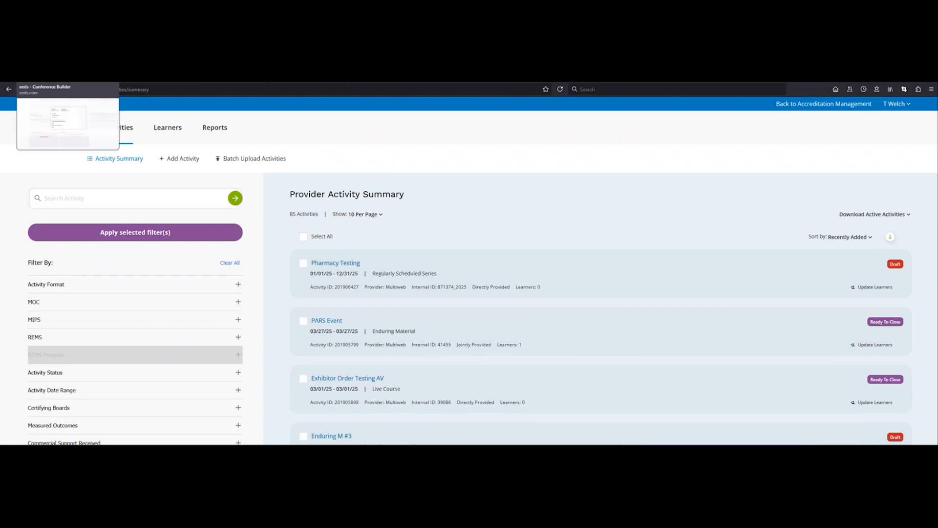
click(73, 76)
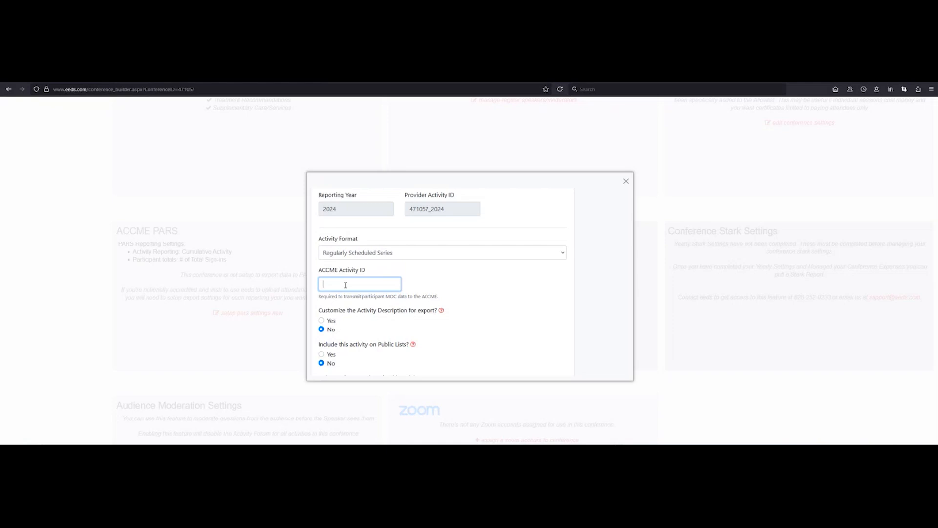
Reveal the custom activity description field for export and set that option back to No.
scroll(440, 276, down, 2)
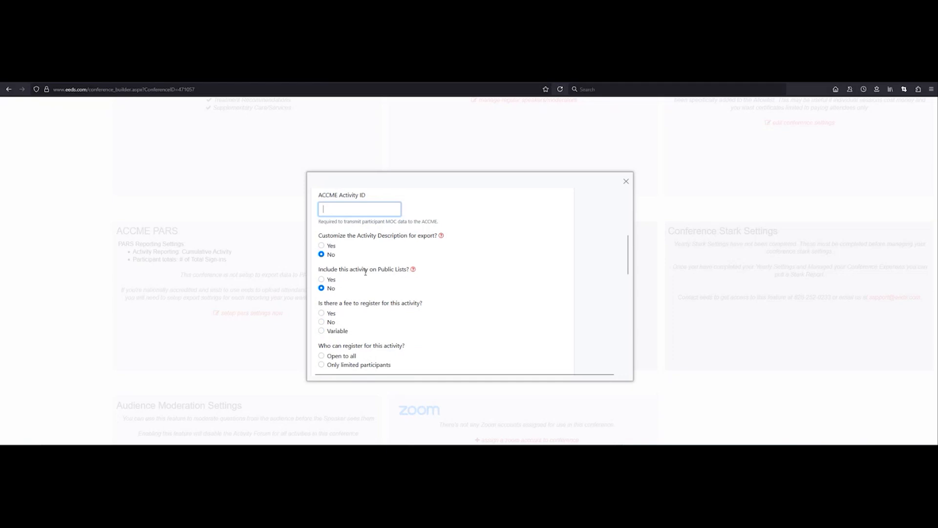
click(330, 247)
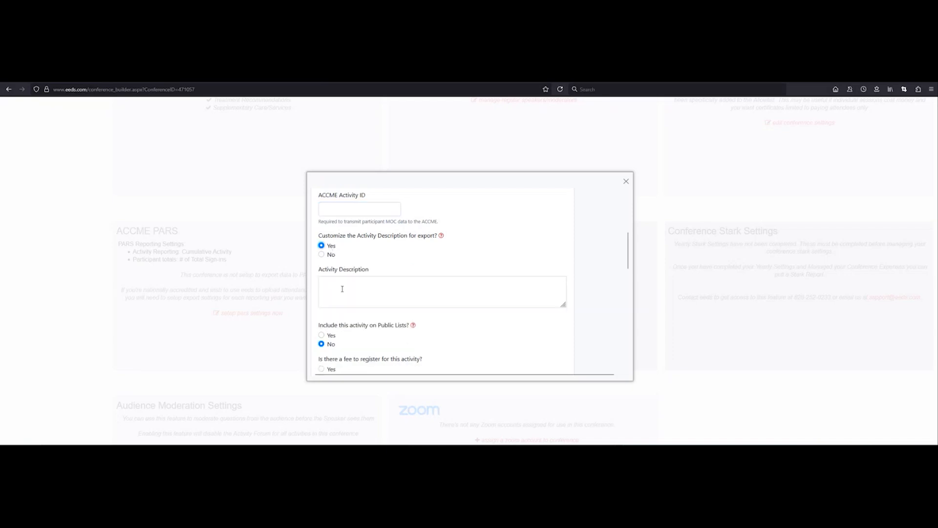
click(329, 255)
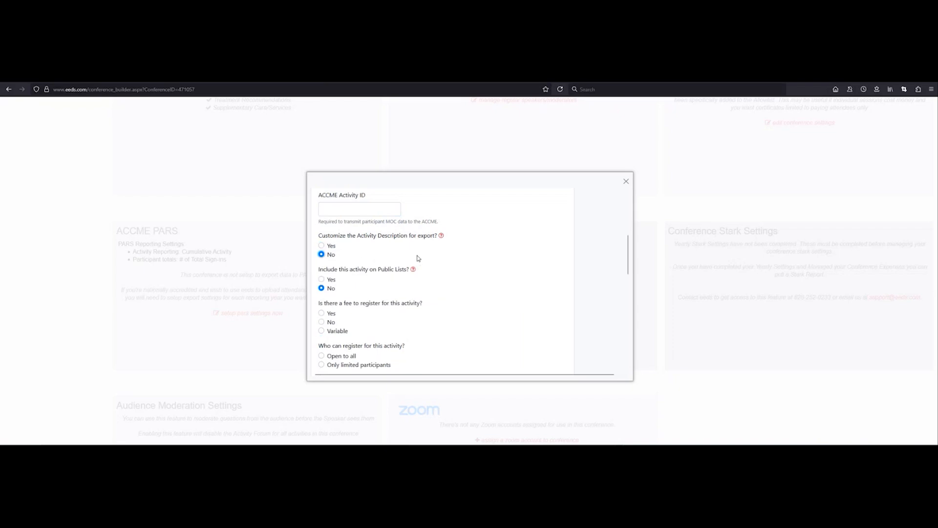
mouse_move(442, 237)
Indicate that the activity has no registration fee and that registration is open to all.
click(338, 320)
scroll(348, 320, down, 3)
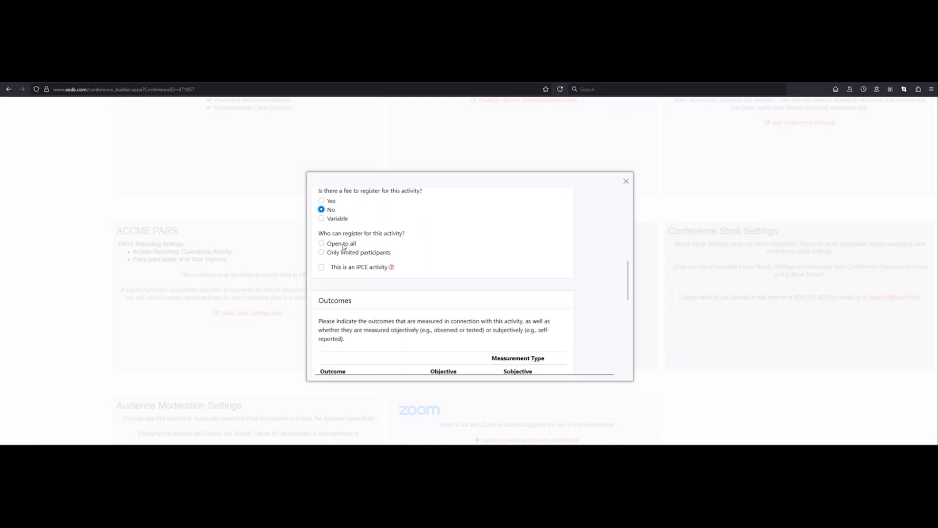
click(345, 245)
Mark the measured outcomes: Learner Competence as objective, Learner Performance as subjective, and Community Health as objective.
scroll(384, 272, down, 2)
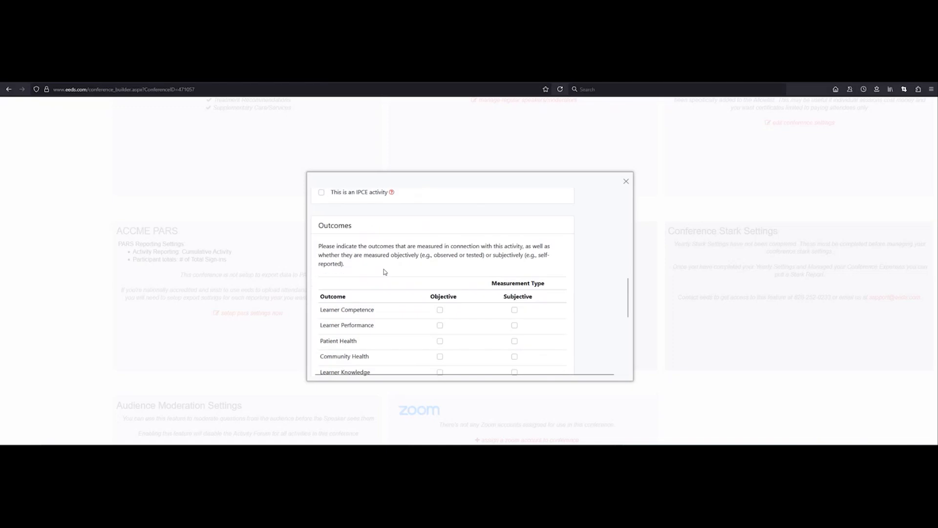
scroll(384, 272, down, 1)
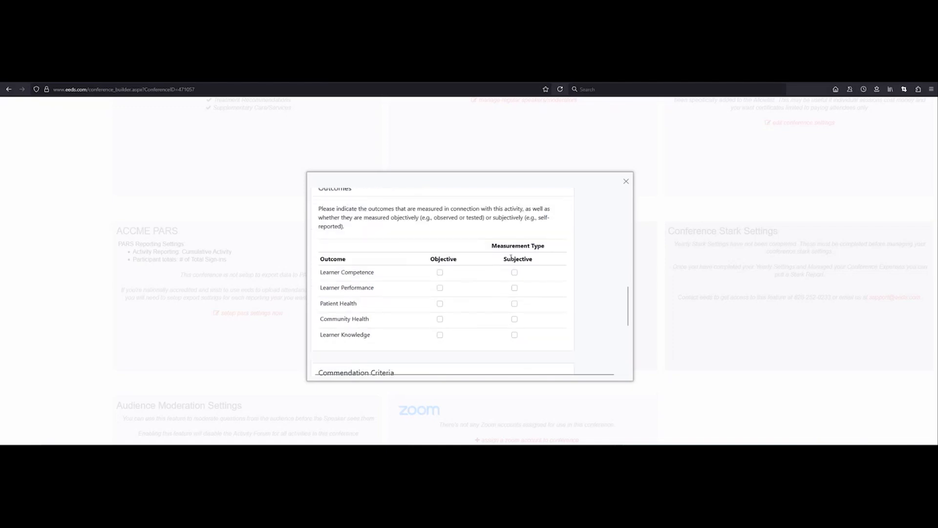
click(440, 272)
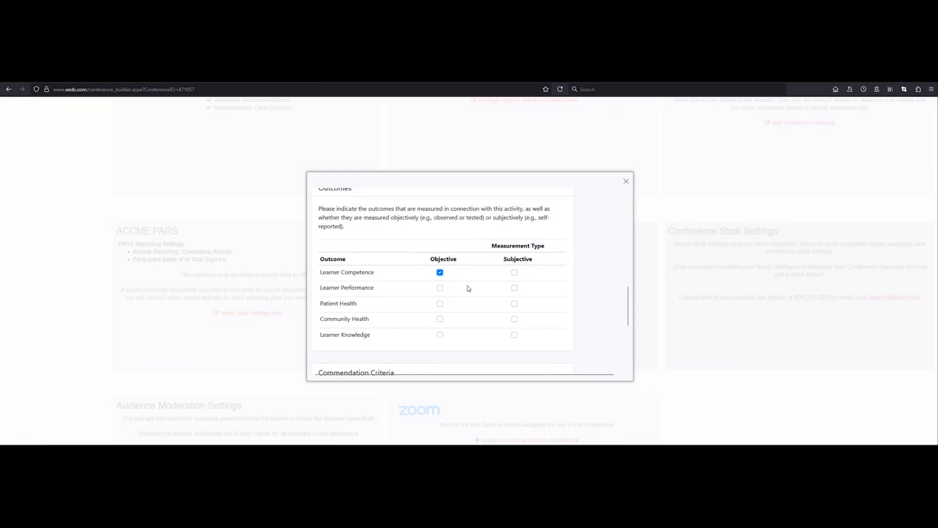
click(515, 289)
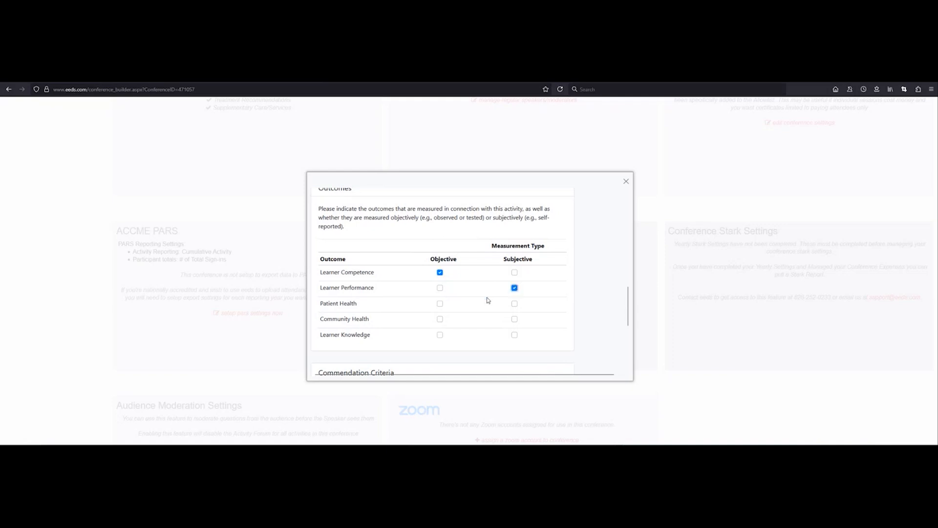
click(440, 320)
Mark the activity for commendation criteria to review the available criteria, and clear that mark again.
scroll(404, 293, down, 2)
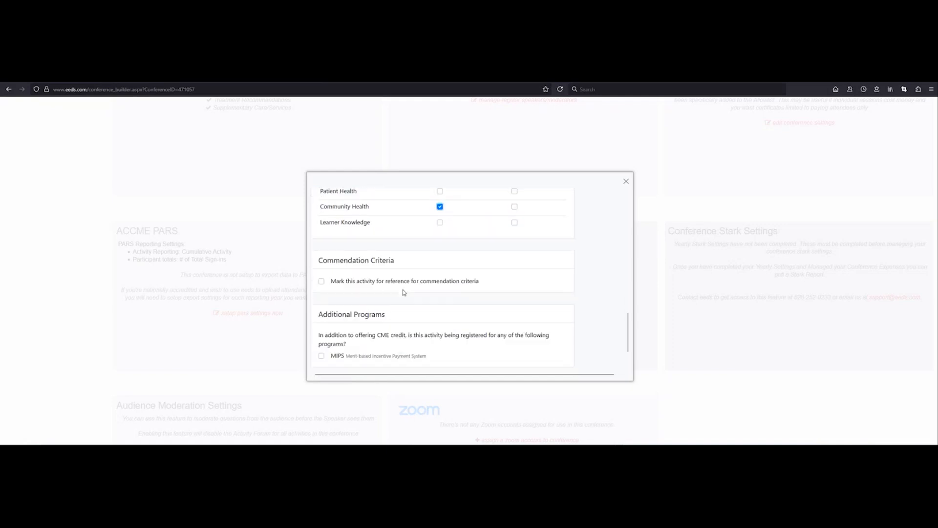
click(322, 282)
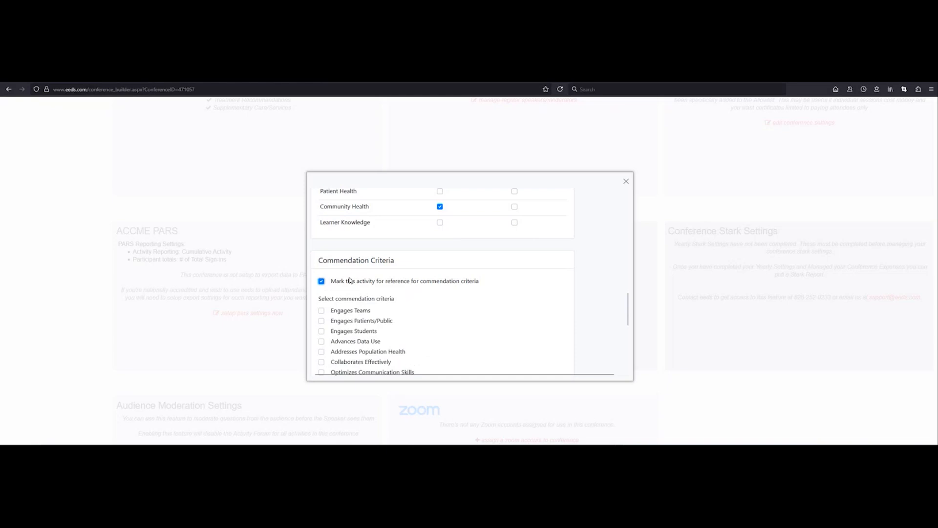
scroll(434, 286, down, 3)
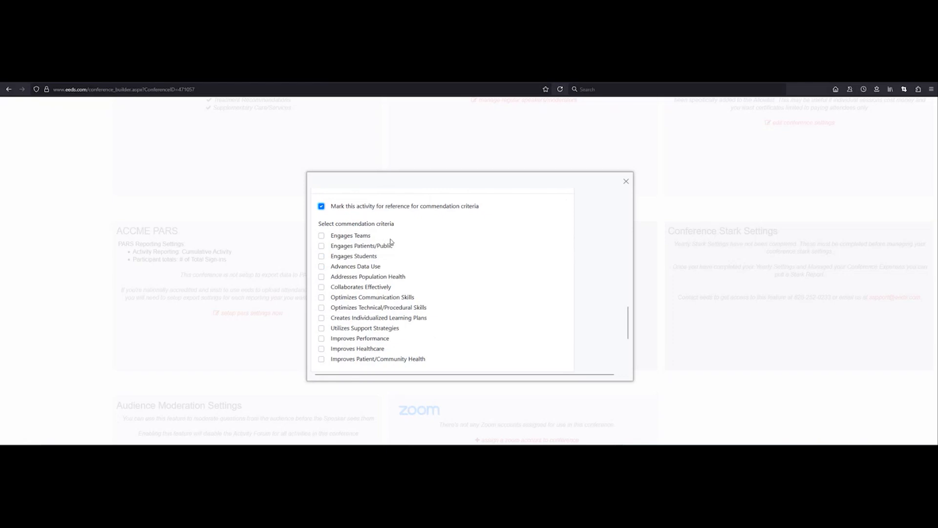
click(322, 206)
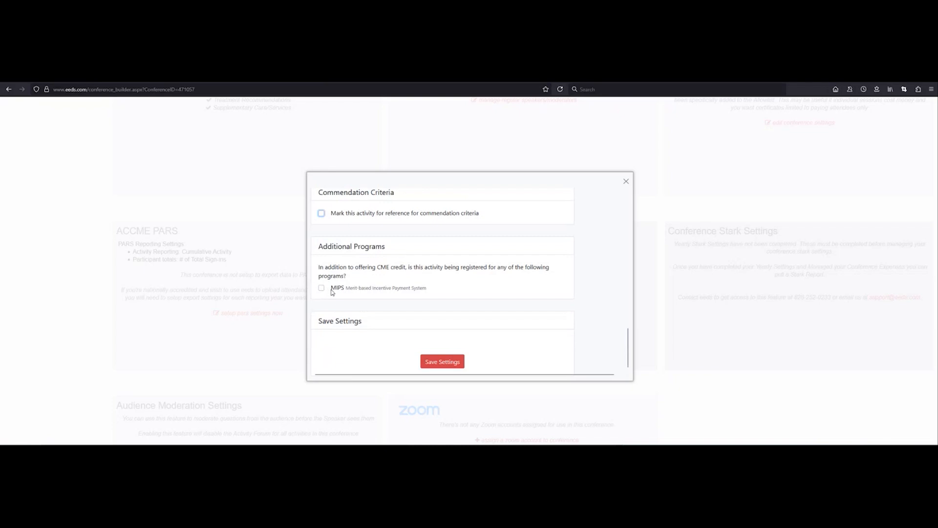
Save the PARS settings and send the activity to PARS to obtain its ACCME Activity ID.
scroll(453, 316, down, 1)
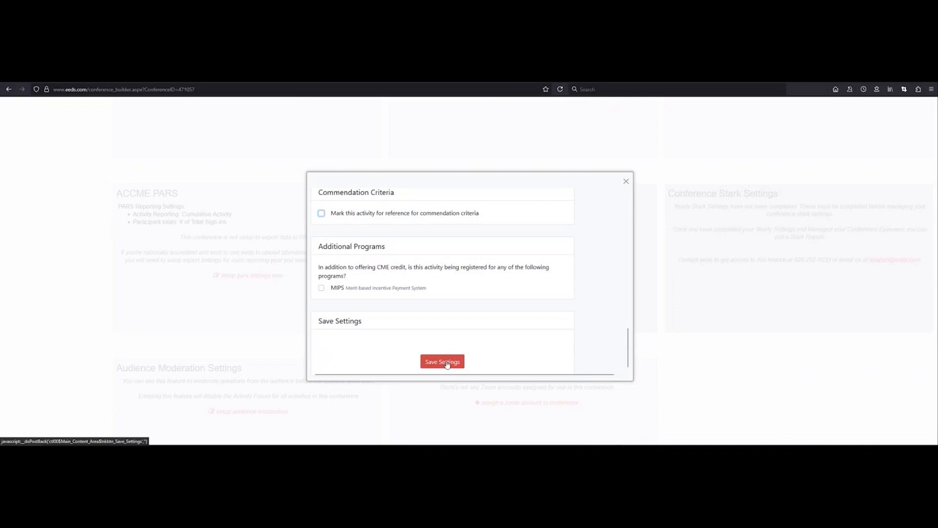
click(446, 362)
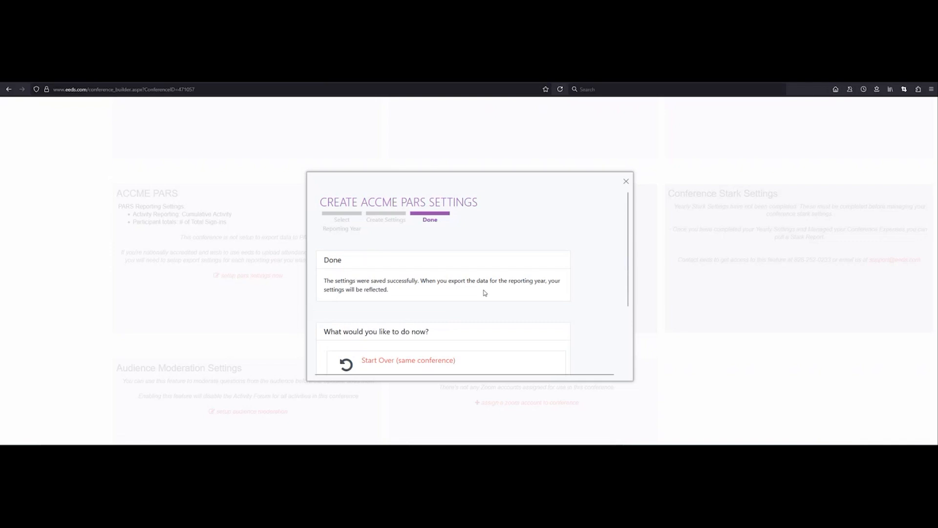
scroll(484, 292, down, 1)
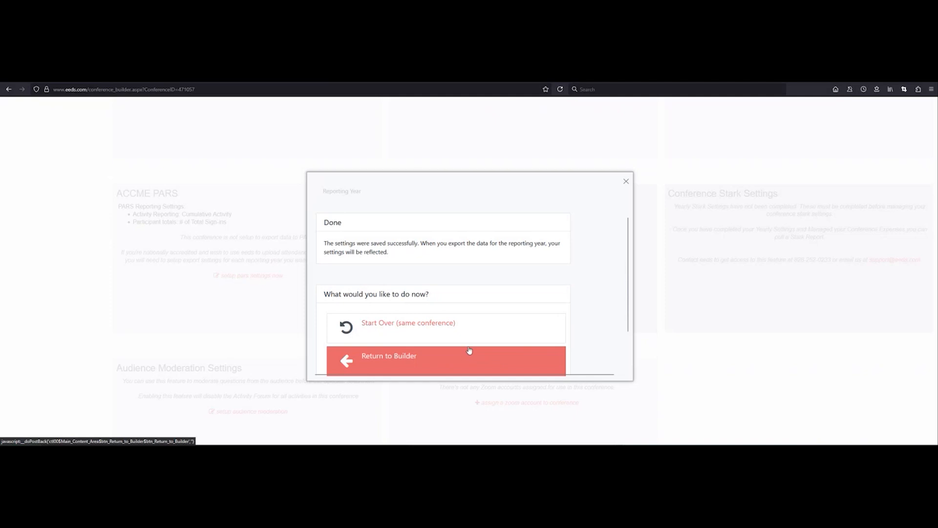
scroll(470, 354, down, 1)
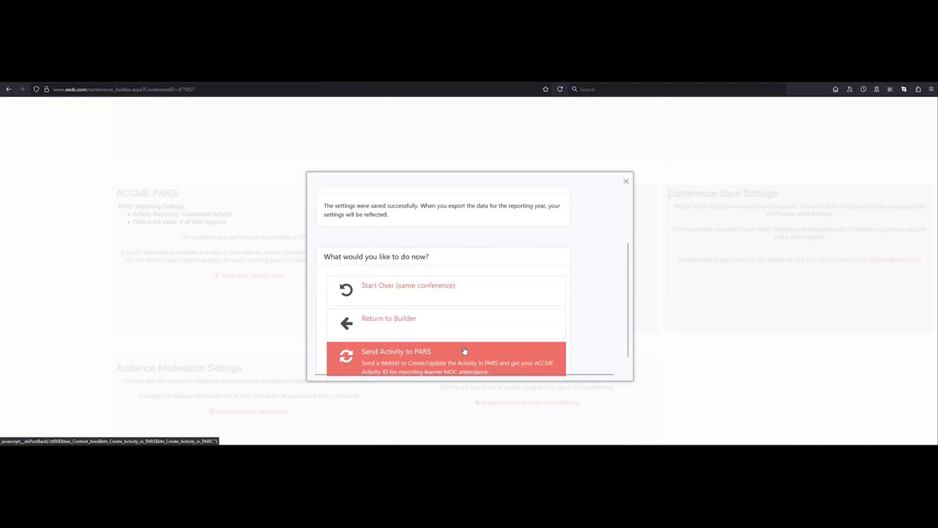
click(430, 359)
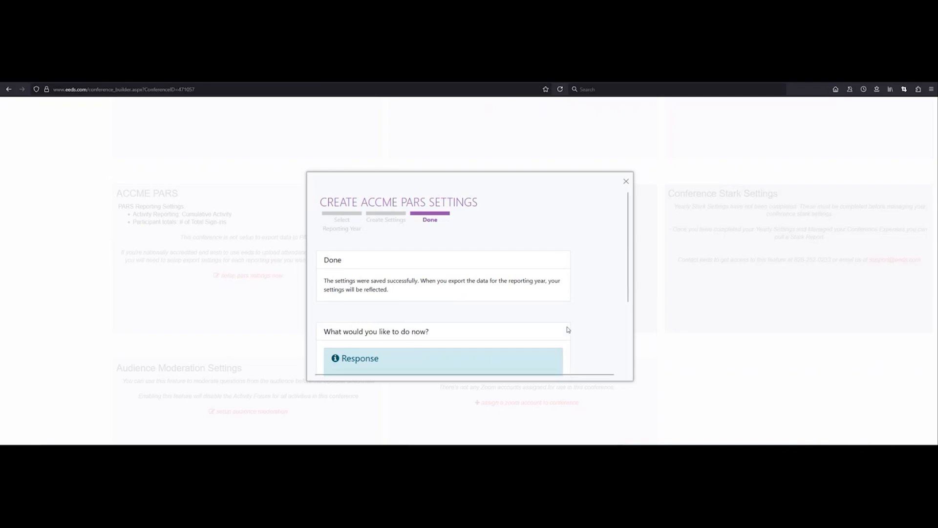
scroll(396, 328, down, 3)
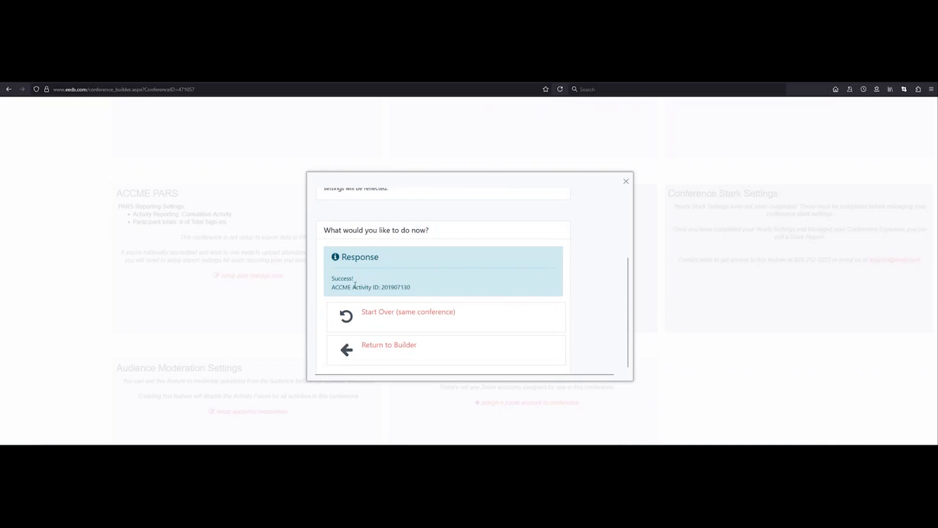
Reopen the conference's 2024 Reporting Year PARS settings and copy the ACCME Activity ID from the general settings.
drag(382, 288, 412, 288)
click(425, 326)
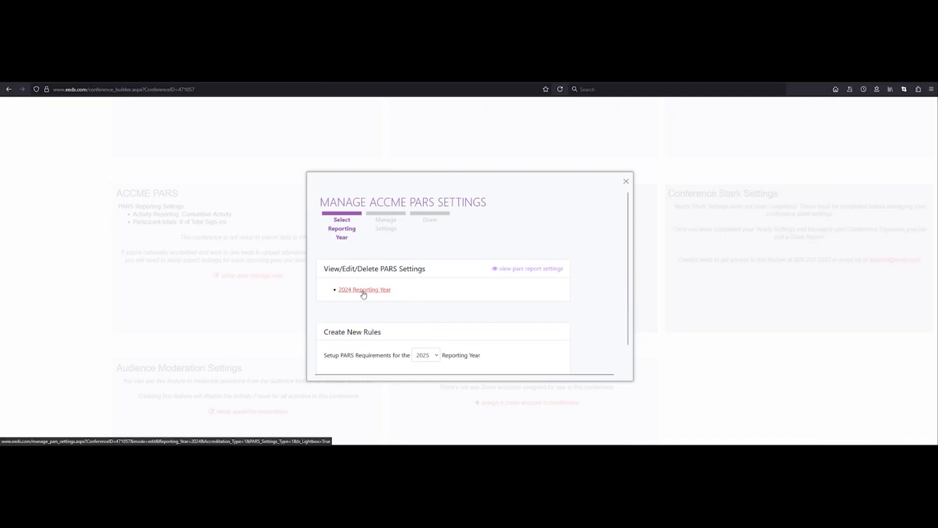
click(363, 292)
scroll(383, 323, down, 3)
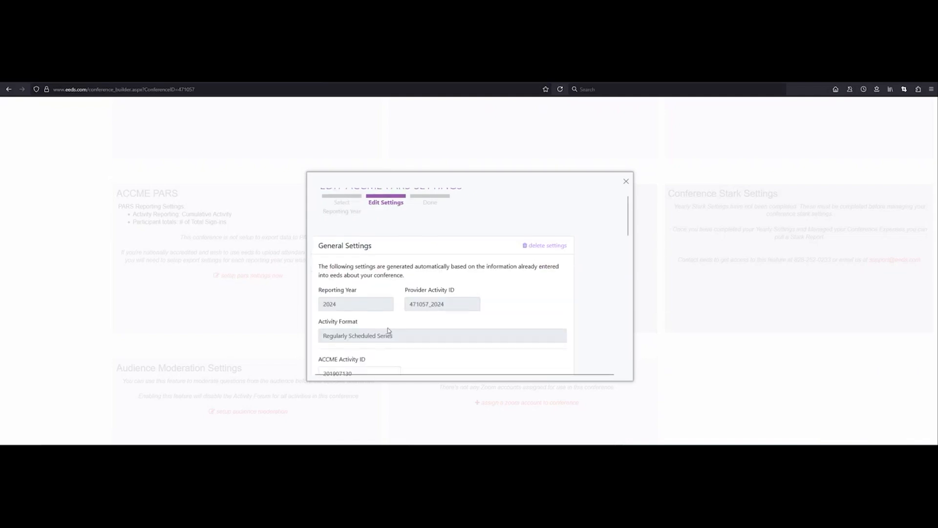
double_click(353, 316)
key(ctrl+c)
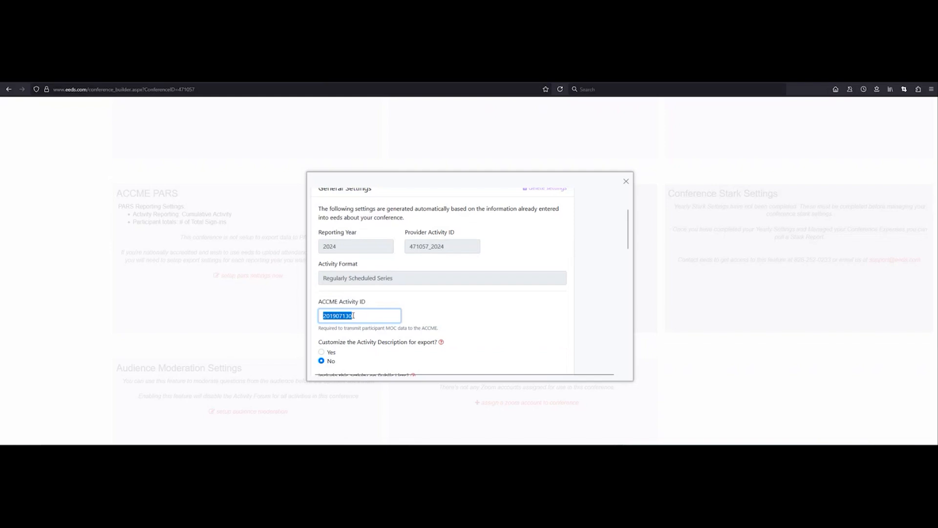
click(419, 313)
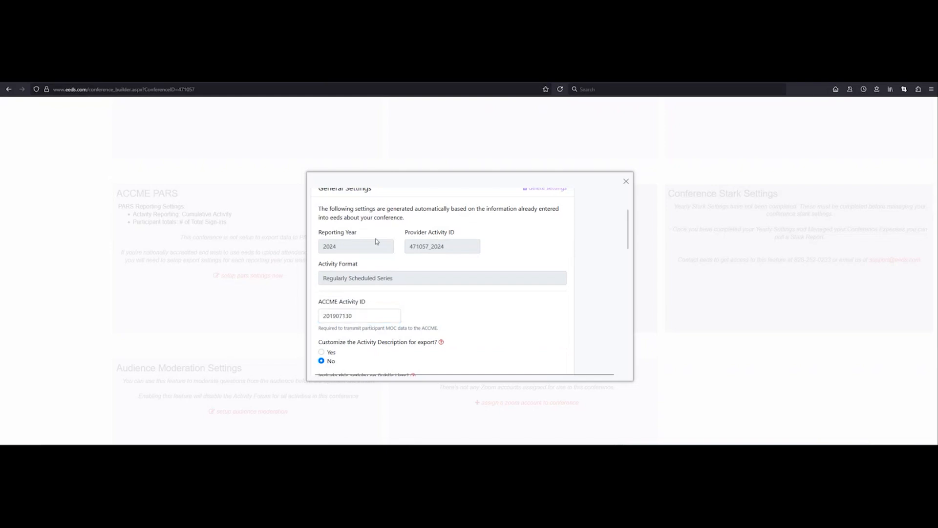
Switch to the ACCME PARS activity summary and search for the activity by the copied Activity ID.
key(ctrl+Tab)
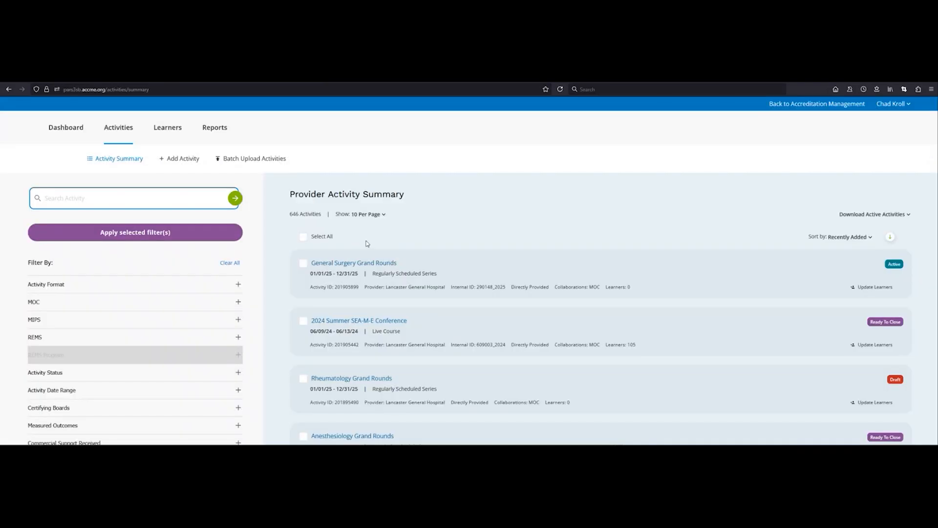
key(ctrl+v)
click(235, 199)
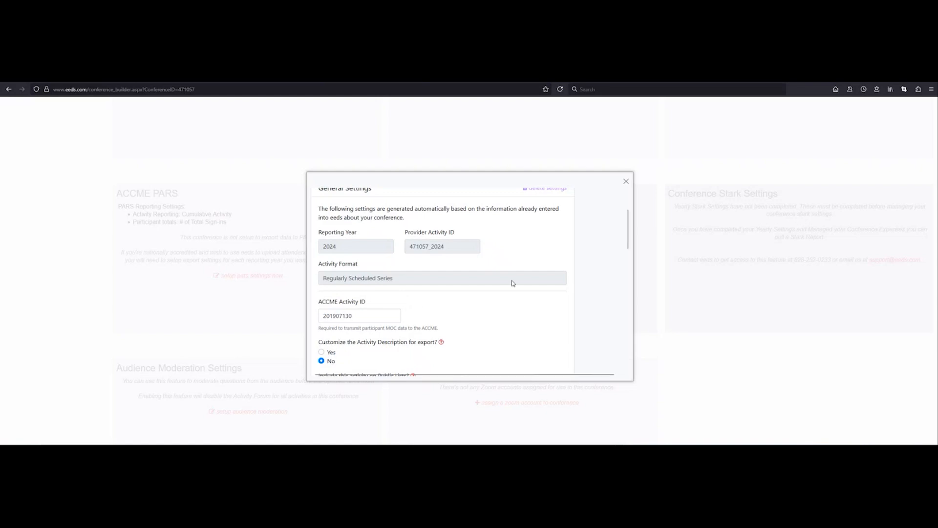
Review the saved 2024 PARS settings from the general settings down to the additional programs, and close them.
scroll(586, 264, up, 1)
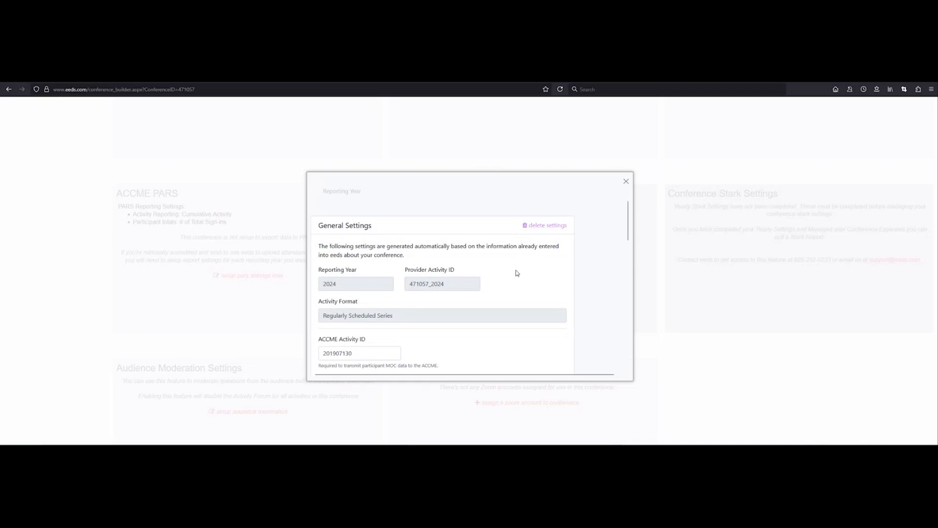
scroll(508, 283, down, 2)
scroll(450, 328, down, 5)
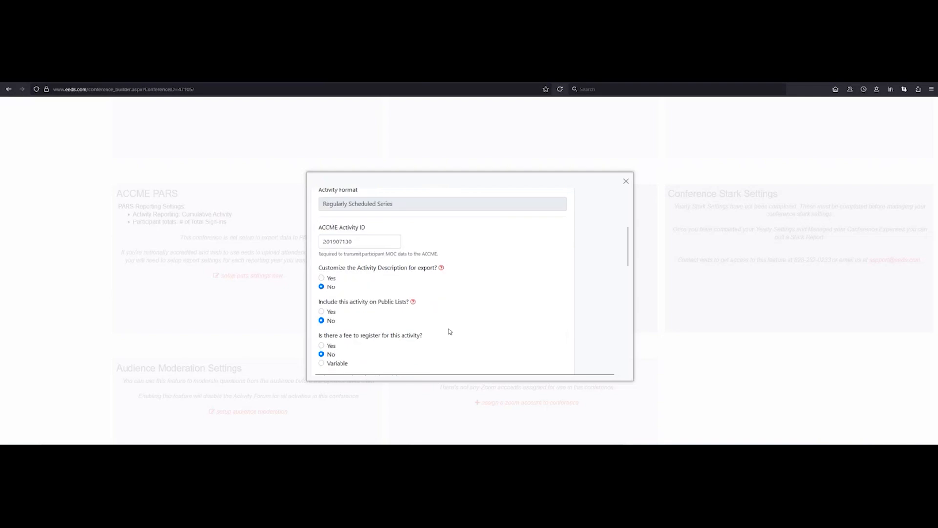
scroll(443, 325, down, 6)
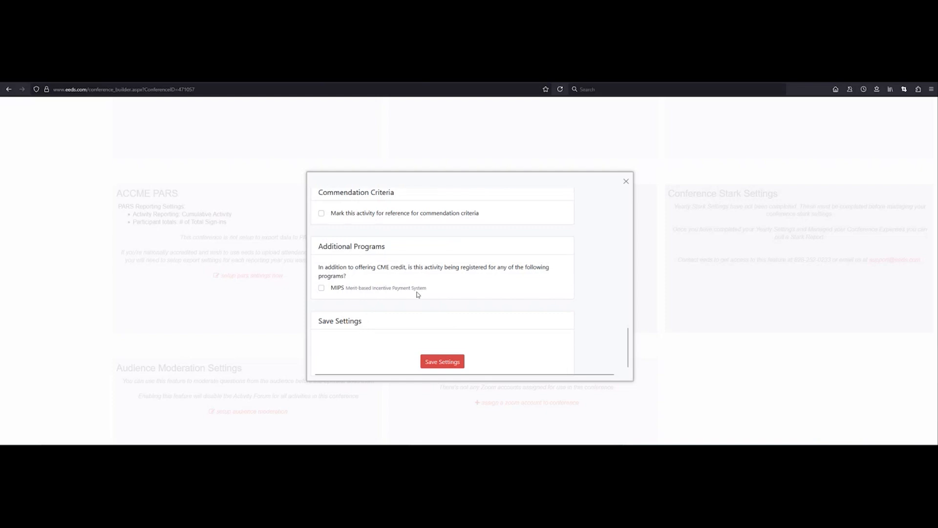
click(626, 183)
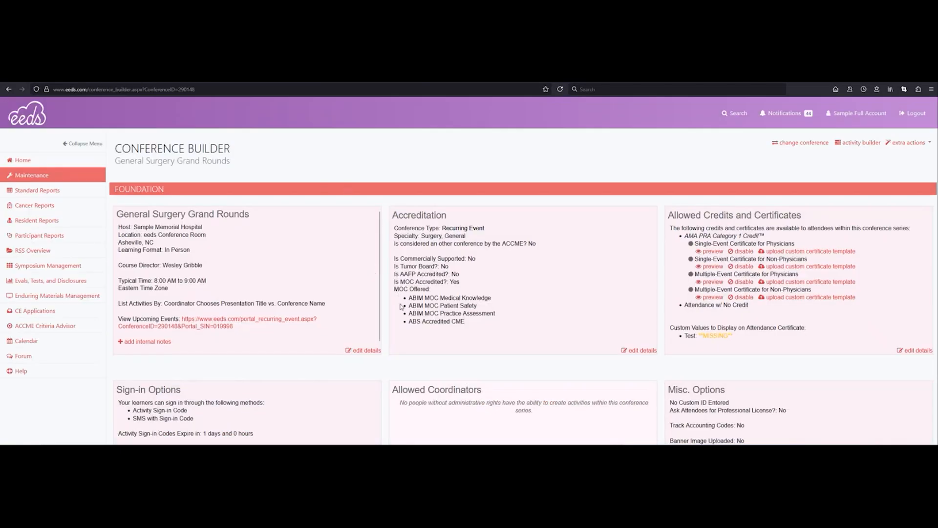
Create new ACCME PARS rules for the 2024 reporting year of the General Surgery Grand Rounds conference.
scroll(390, 288, down, 6)
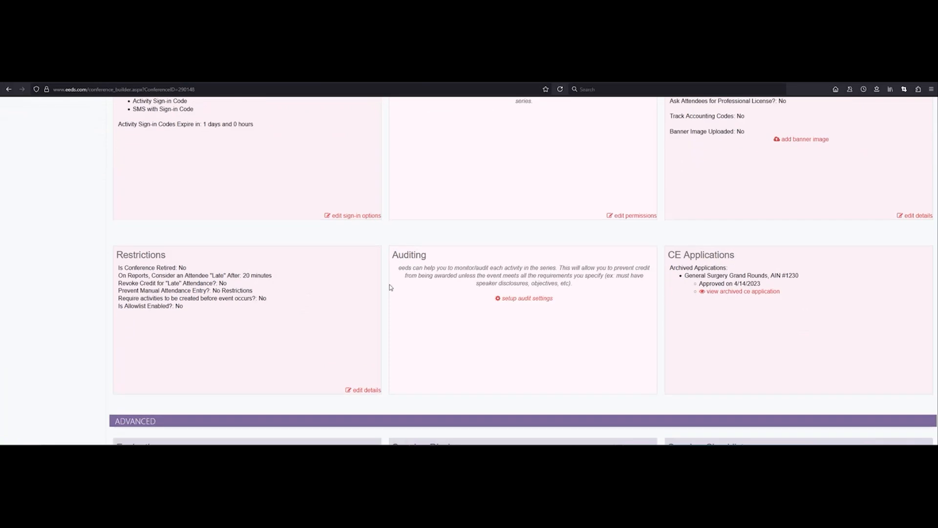
scroll(391, 287, down, 10)
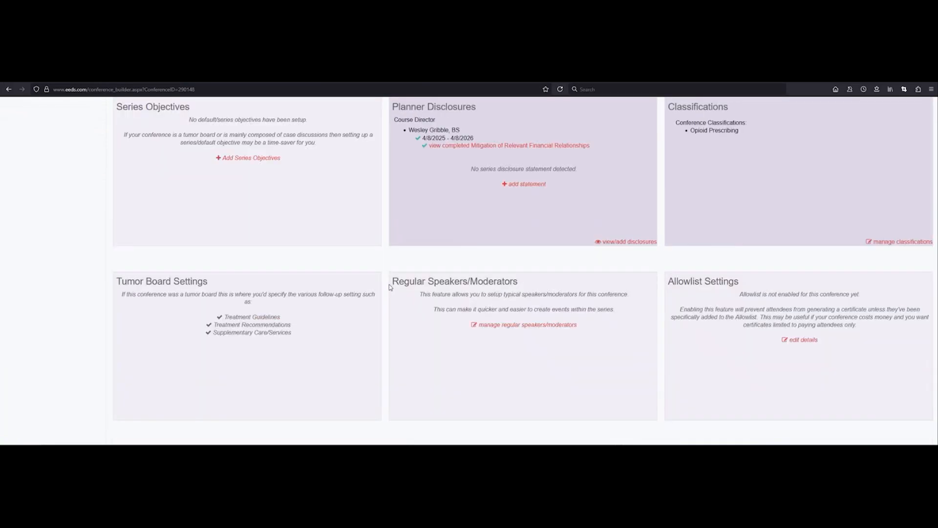
scroll(391, 287, down, 5)
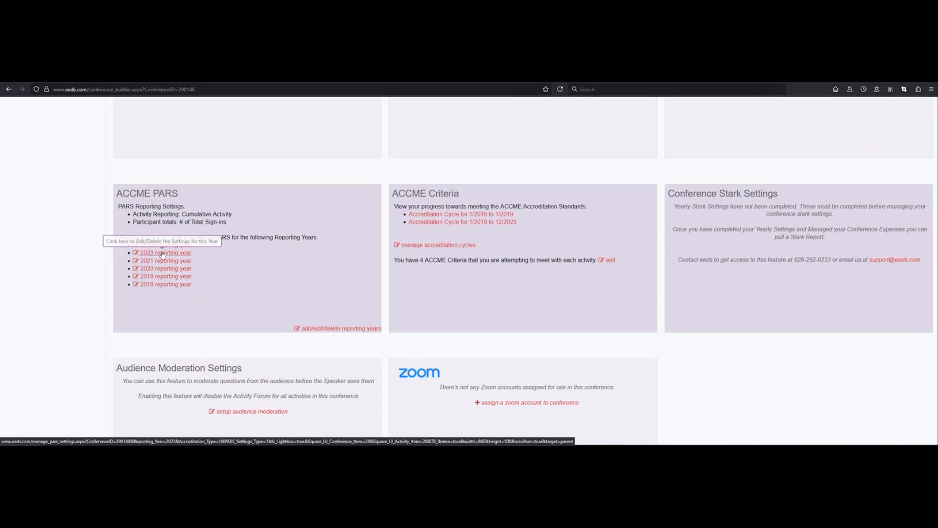
click(325, 330)
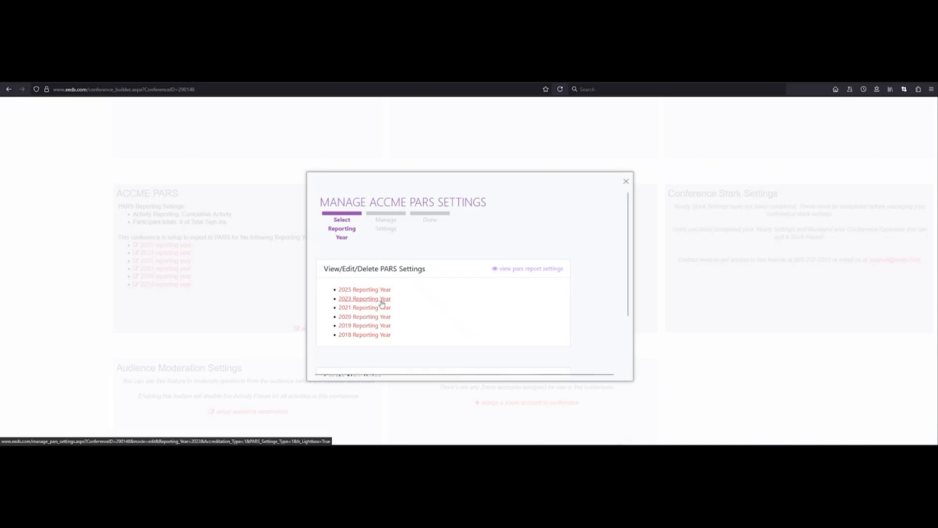
scroll(452, 299, down, 3)
click(425, 330)
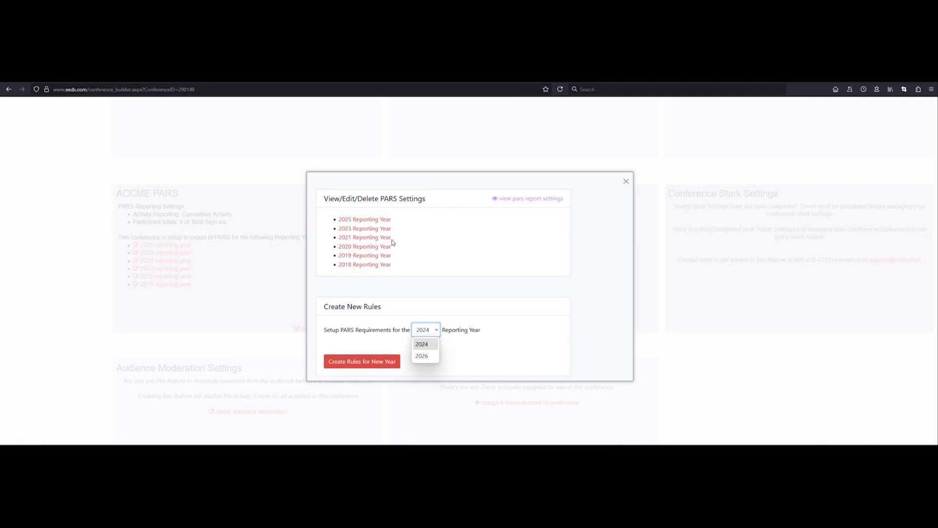
click(385, 364)
click(387, 362)
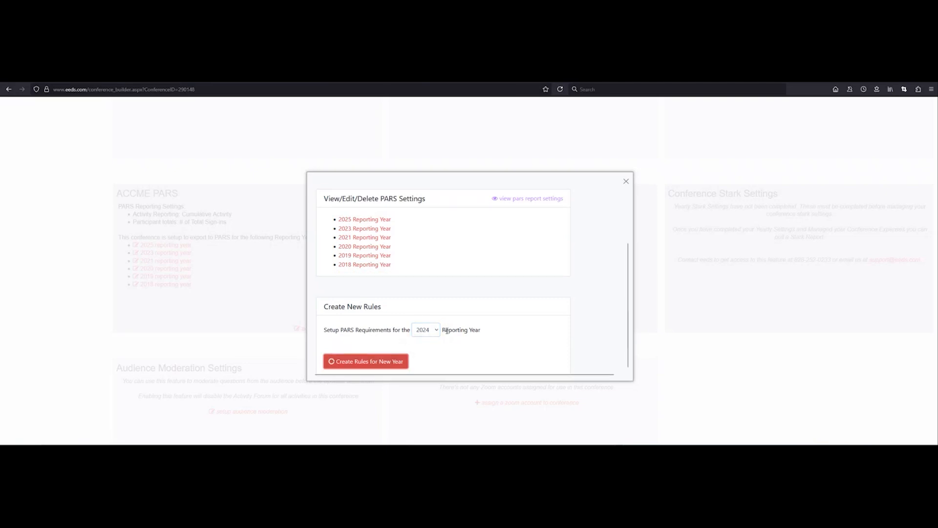
Examine the new 2024 rules: general settings, outcomes, required MOC date and points, and the ABIM and ABS specialties.
scroll(479, 244, down, 5)
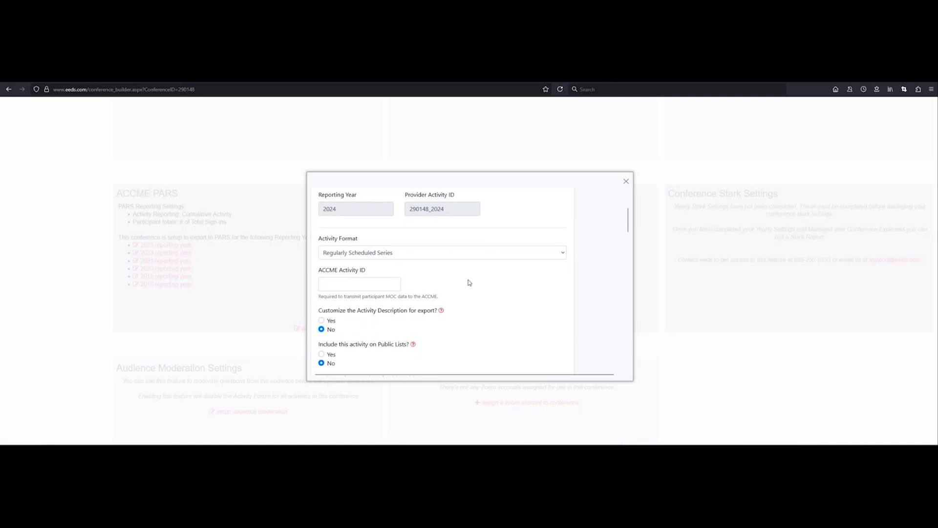
scroll(430, 295, down, 1)
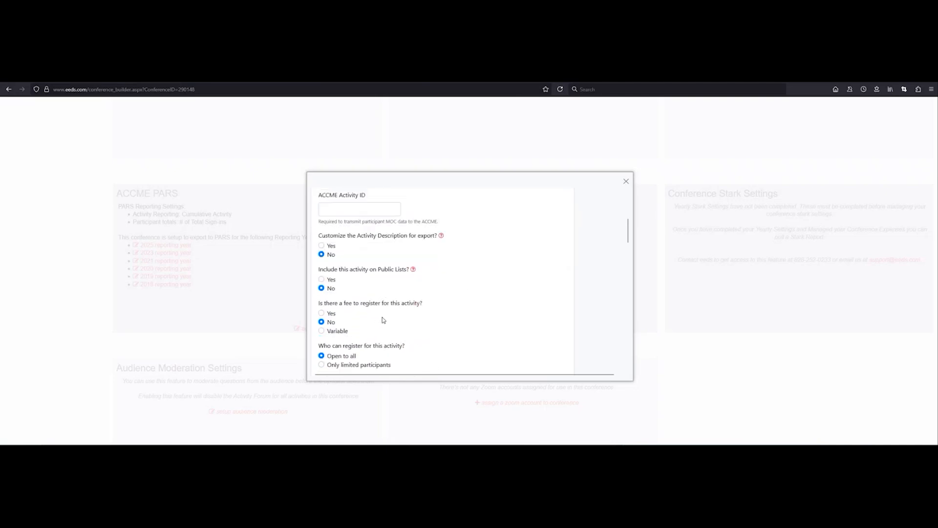
scroll(383, 320, down, 1)
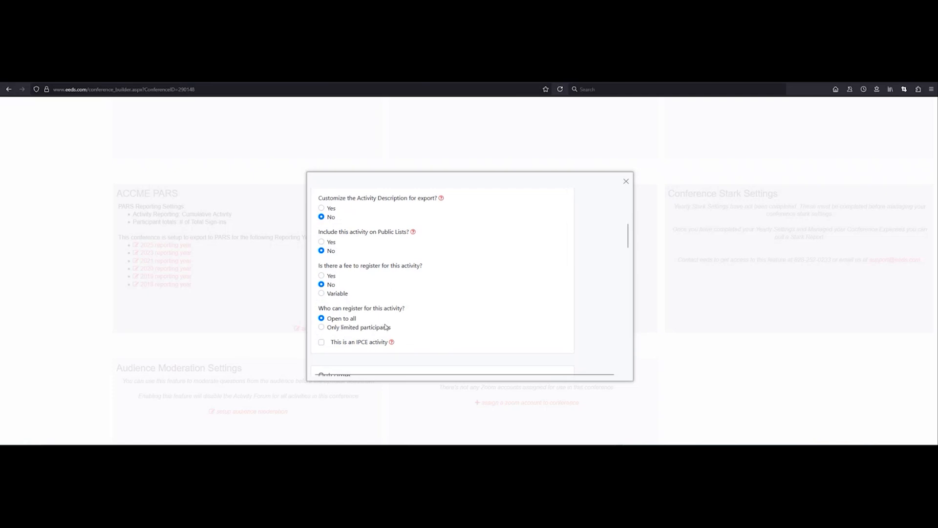
scroll(386, 327, down, 2)
scroll(407, 321, down, 1)
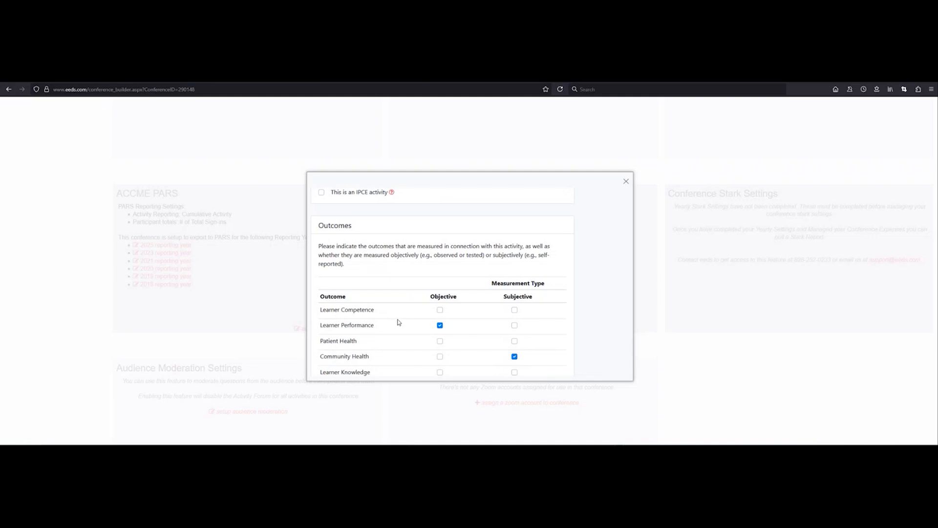
scroll(399, 322, down, 5)
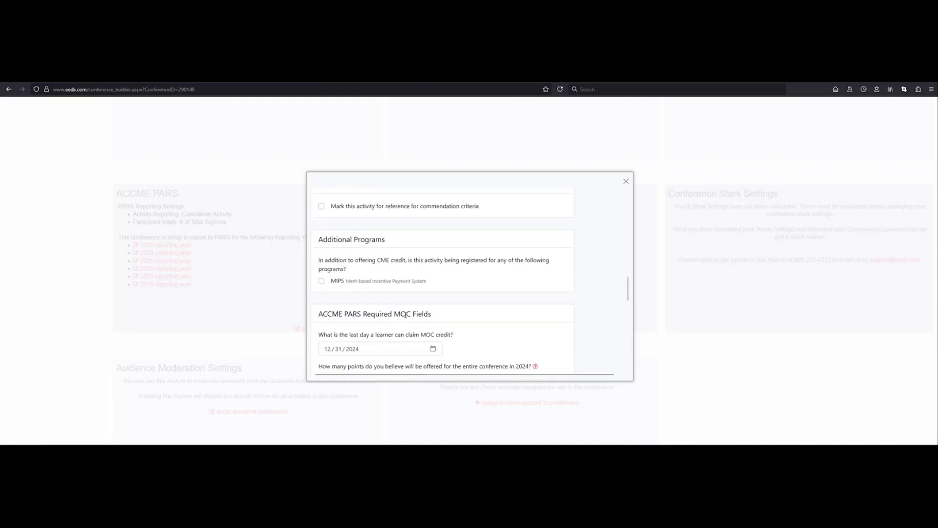
scroll(405, 318, down, 3)
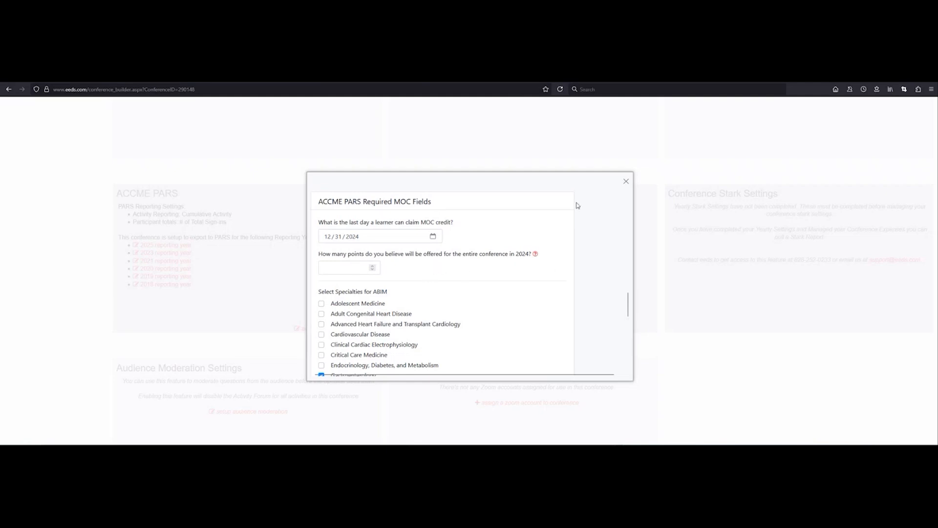
scroll(581, 265, down, 2)
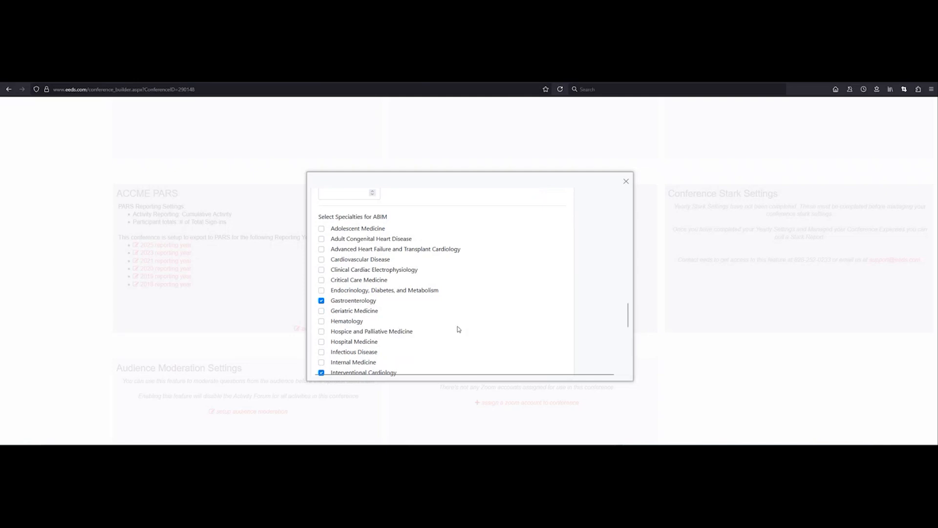
scroll(452, 276, down, 5)
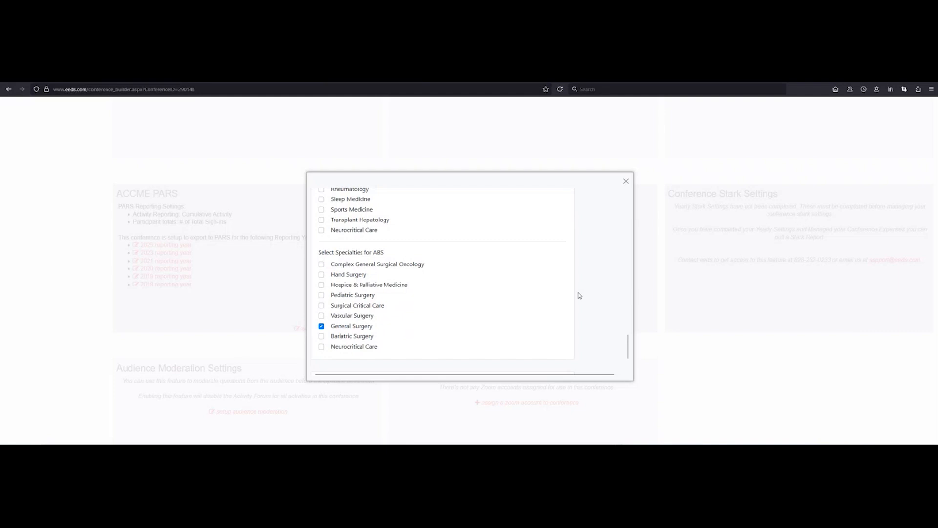
scroll(591, 273, down, 2)
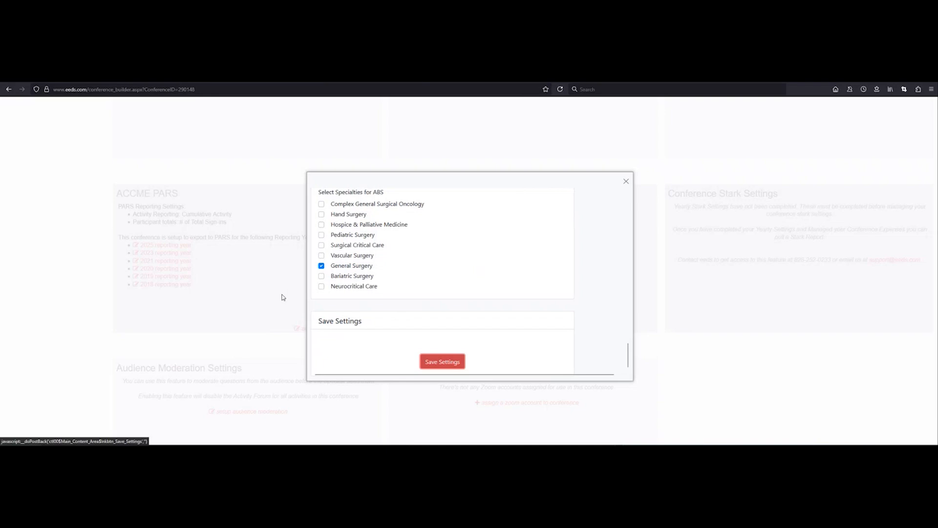
Save the 2024 PARS settings for General Surgery Grand Rounds.
click(455, 362)
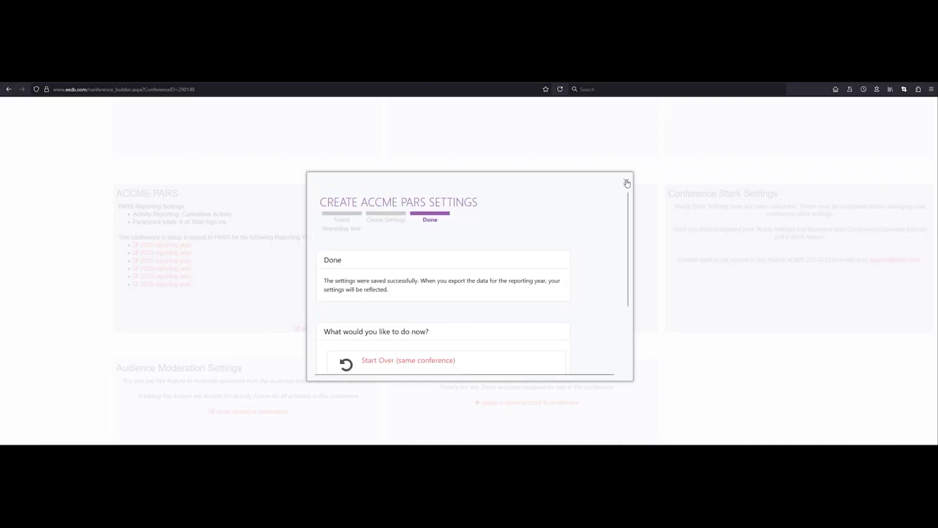
scroll(535, 343, down, 3)
click(450, 327)
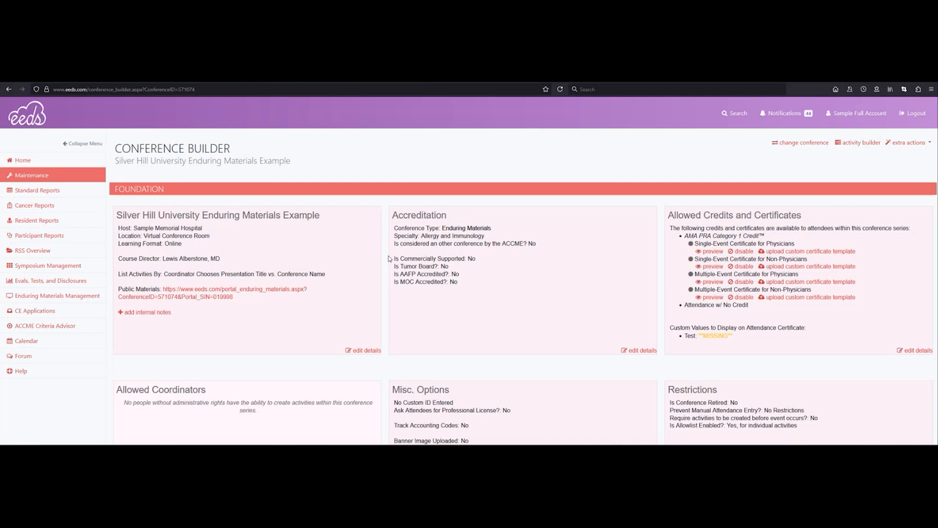
Check the ACCME PARS settings of the Silver Hill University Enduring Materials Example conference and open its activity builder in a new tab.
scroll(389, 259, down, 8)
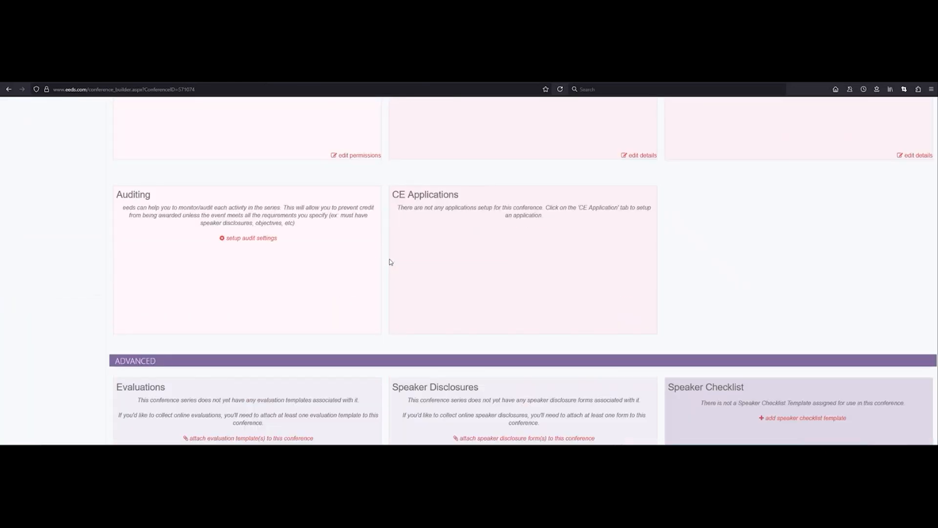
scroll(391, 262, down, 10)
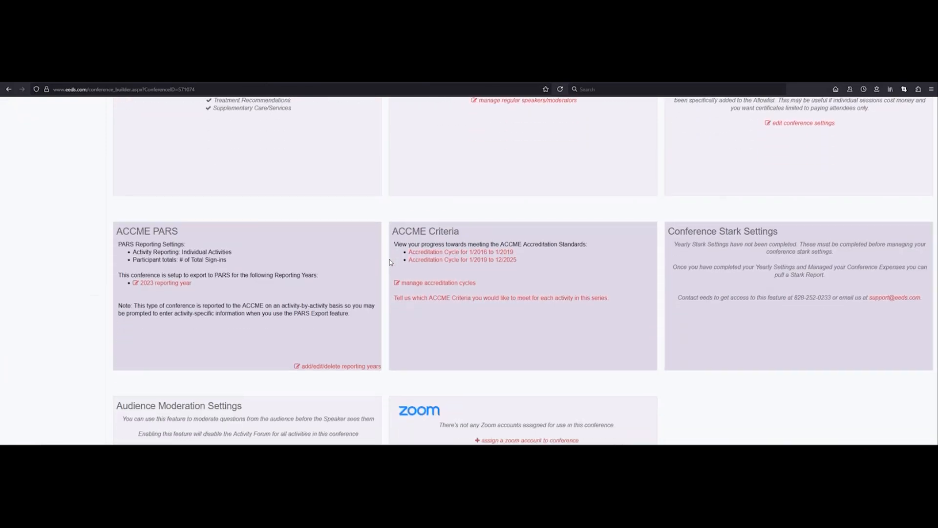
scroll(391, 262, down, 1)
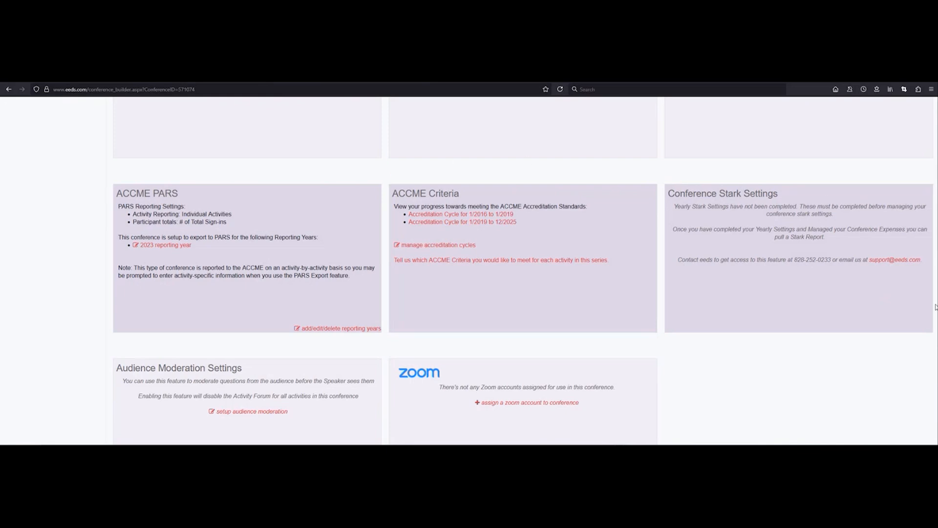
scroll(865, 143, up, 15)
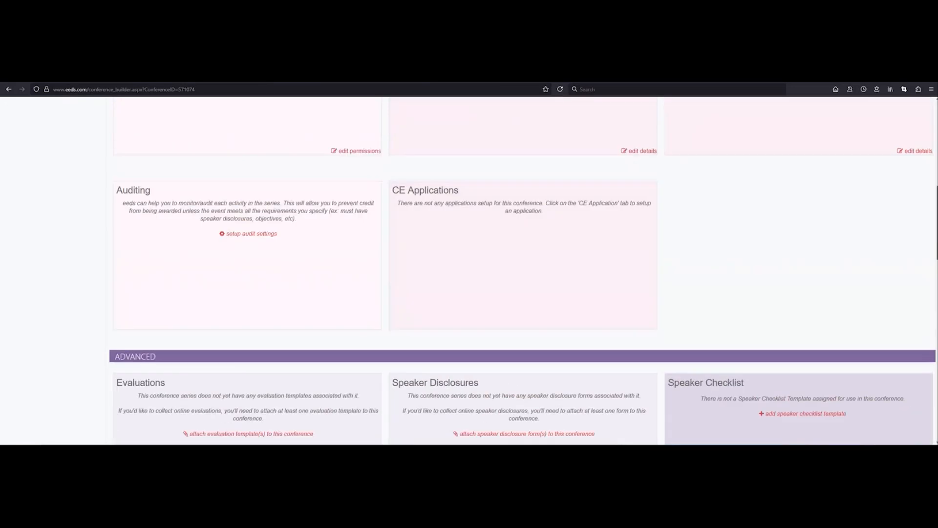
right_click(863, 144)
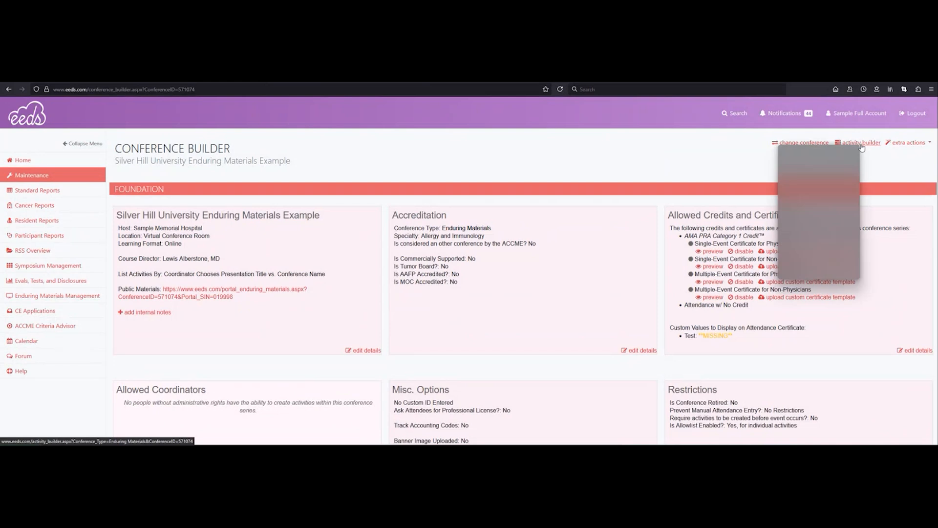
click(850, 151)
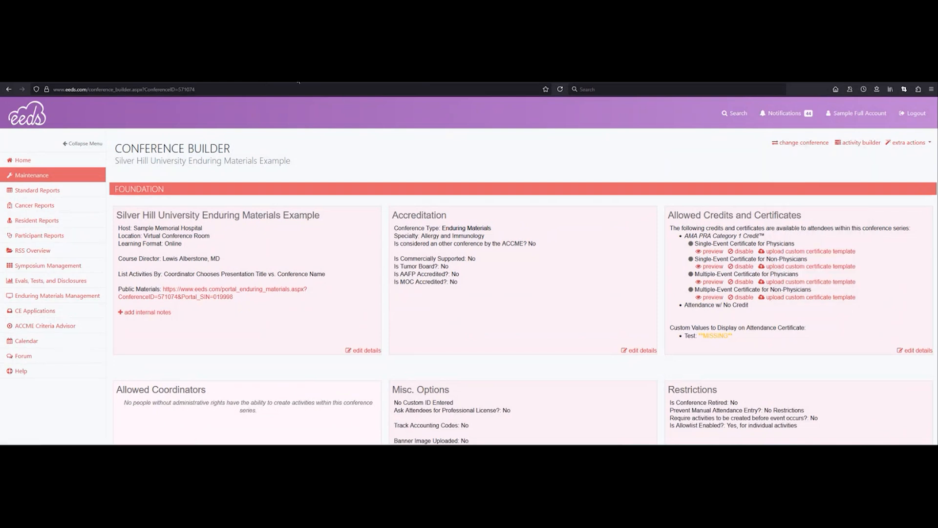
click(323, 76)
Select the enduring materials activity #1556 on 4/25/2024 and proceed to its building blocks.
click(241, 309)
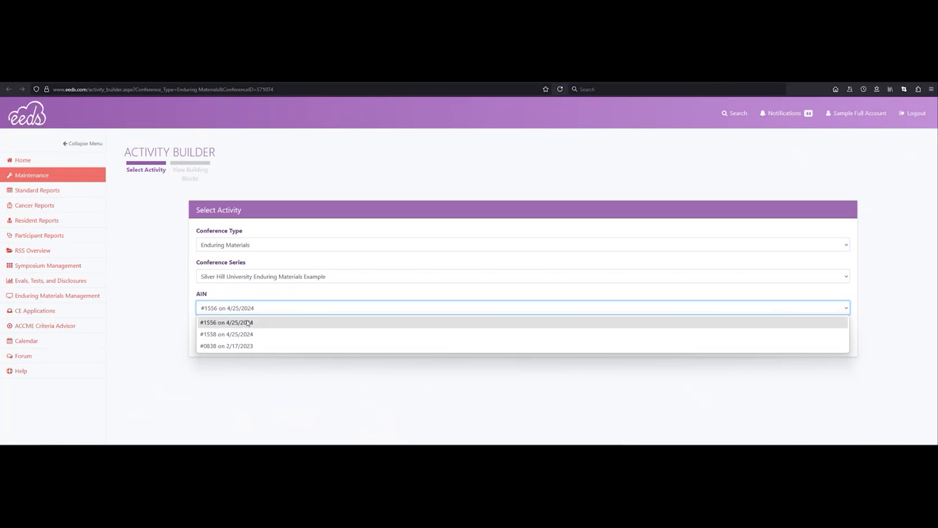
click(247, 323)
click(523, 342)
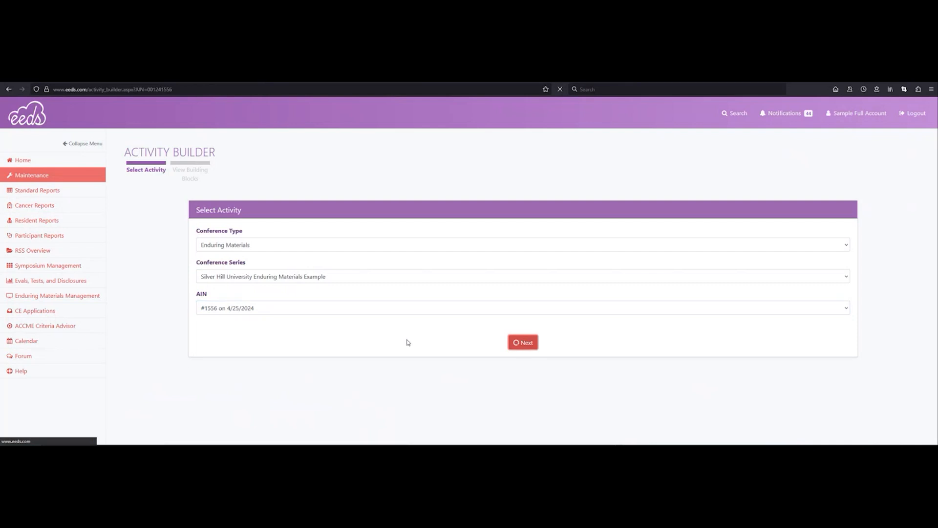
Examine the PARS settings form for enduring activity #1556, from general settings through outcomes, commendation criteria and additional programs, and close it without saving.
scroll(386, 375, down, 3)
scroll(387, 375, down, 12)
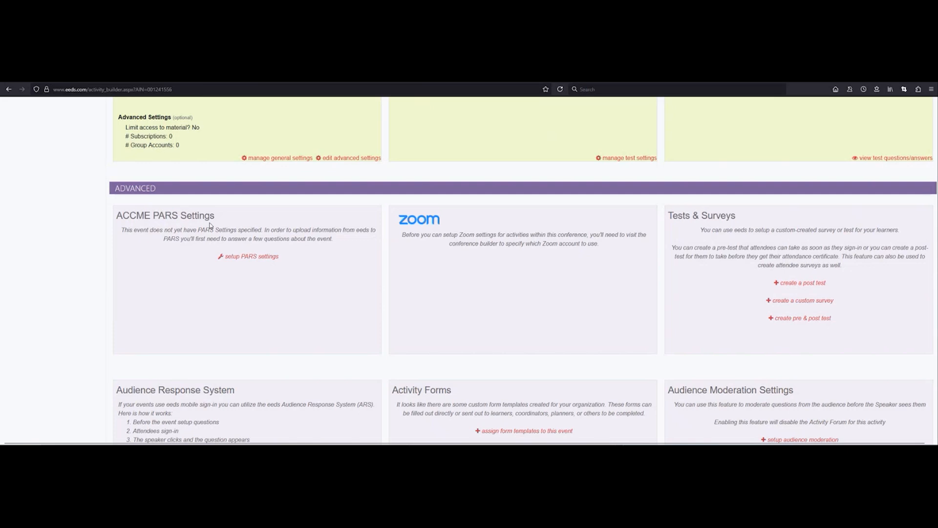
click(260, 257)
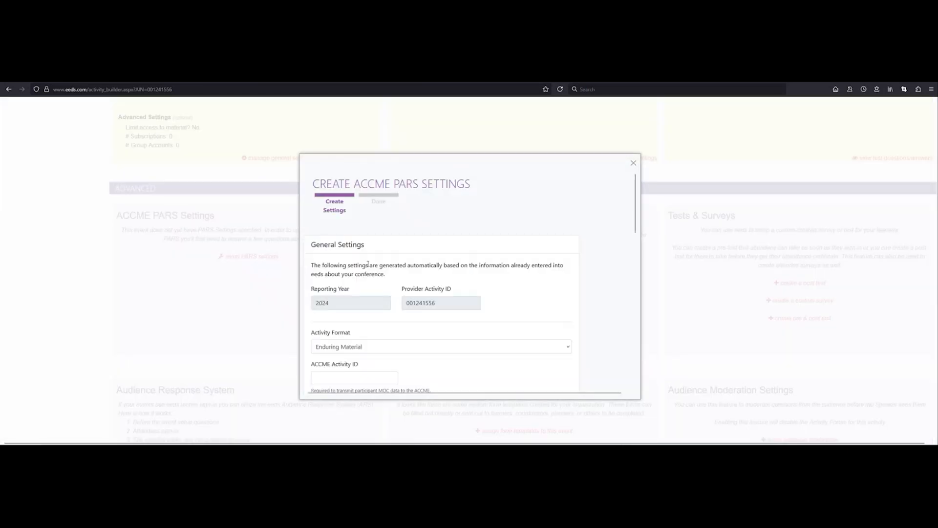
scroll(423, 268, down, 4)
scroll(423, 267, down, 1)
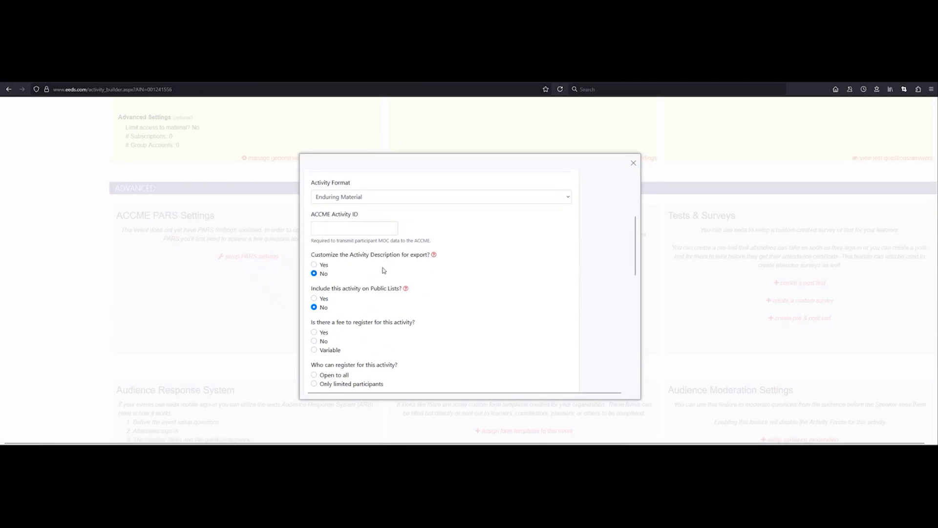
scroll(384, 272, down, 4)
scroll(396, 303, down, 4)
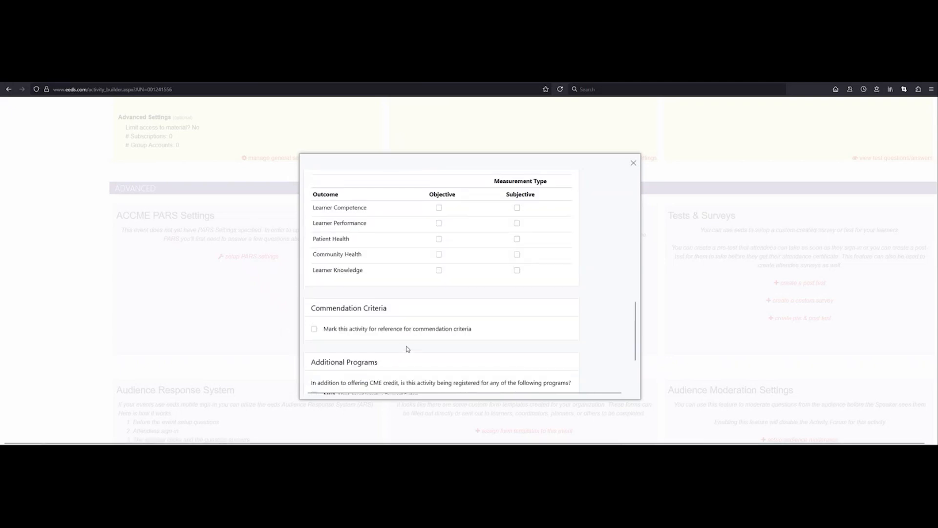
scroll(383, 330, down, 3)
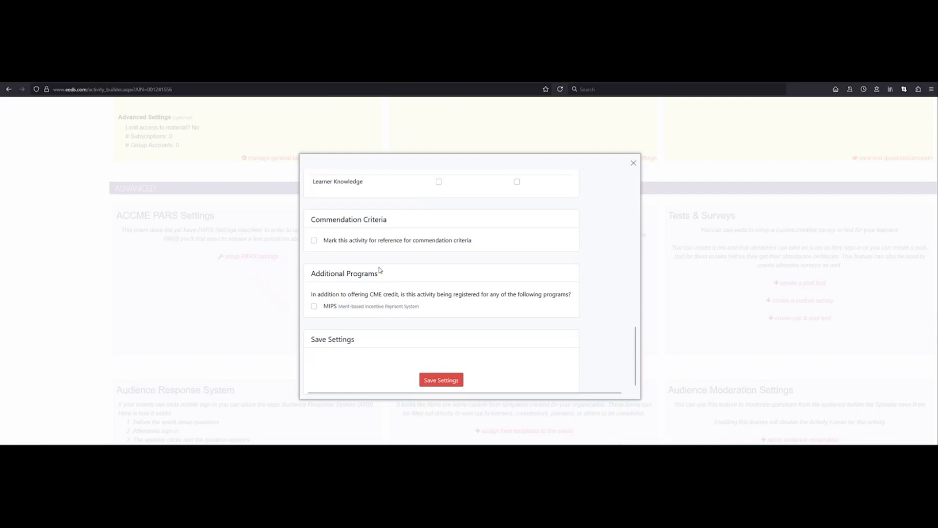
click(633, 165)
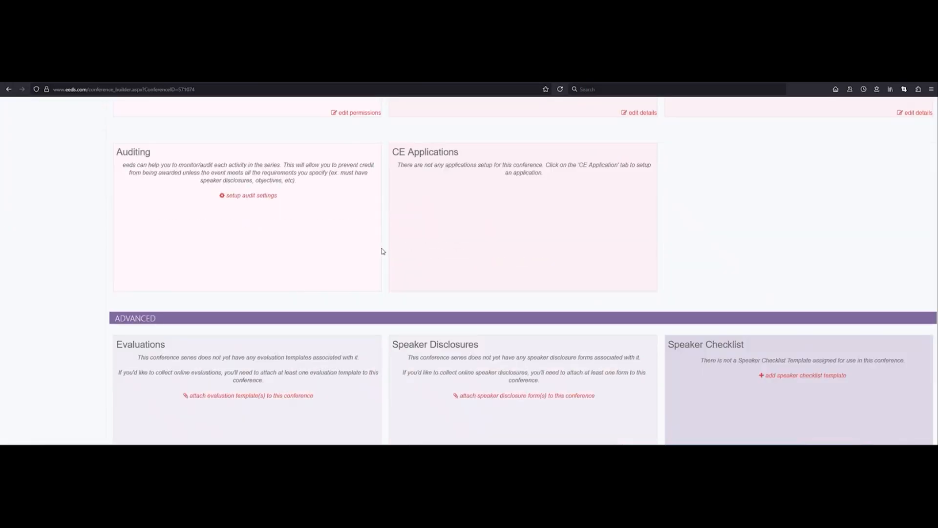
Create new ACCME PARS rules for the 2024 reporting year in the enduring materials conference's builder.
scroll(384, 251, down, 15)
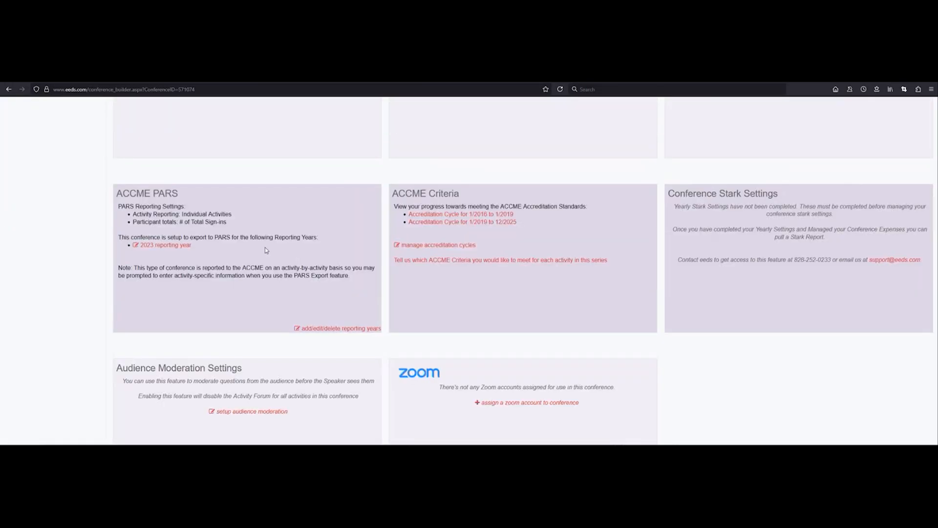
click(328, 329)
click(427, 355)
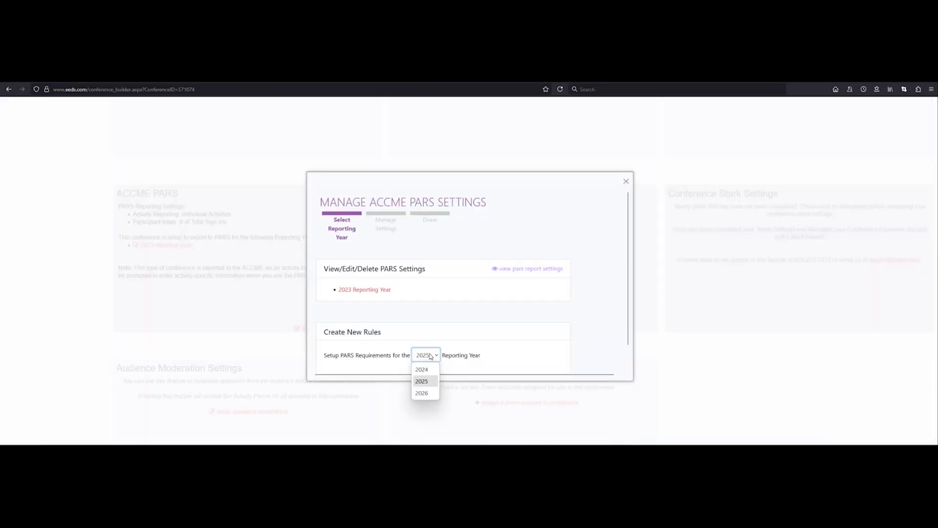
click(429, 371)
scroll(461, 333, down, 1)
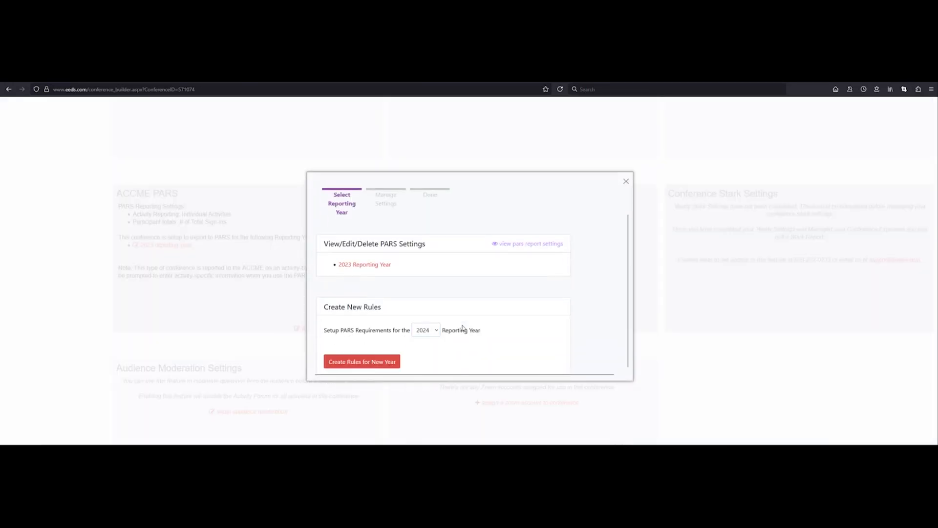
click(378, 364)
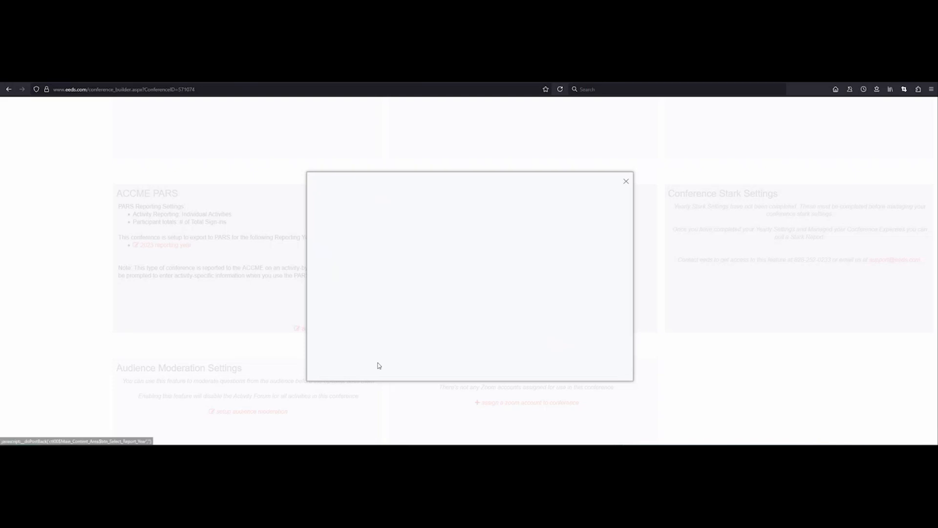
Save the conference's 2024 PARS settings, copying them to all existing activities from 01/01/2024 to 12/31/2024, and return to the builder.
scroll(440, 269, down, 5)
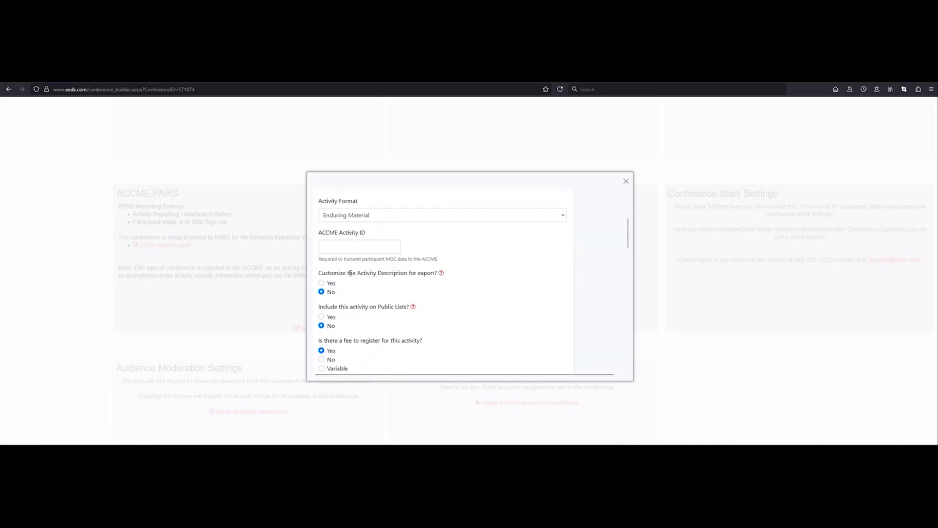
scroll(362, 278, down, 2)
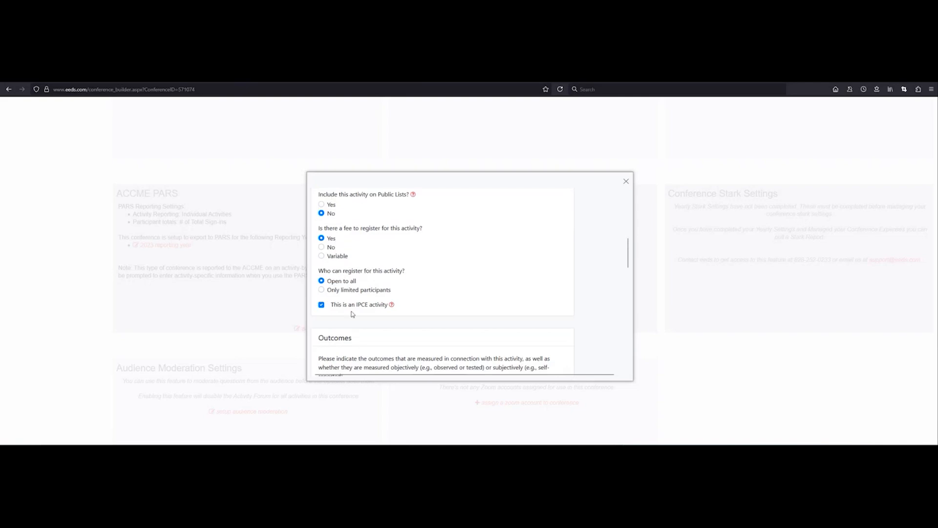
scroll(385, 339, down, 3)
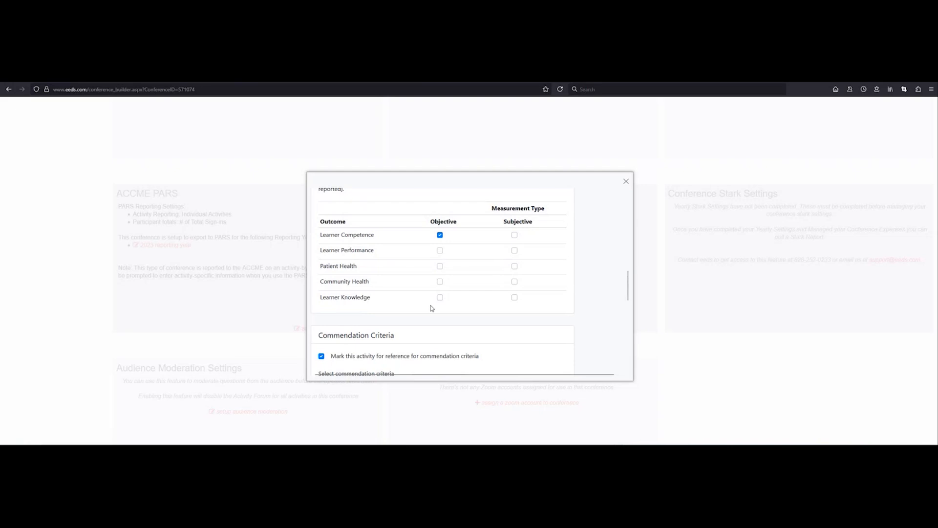
scroll(440, 315, down, 2)
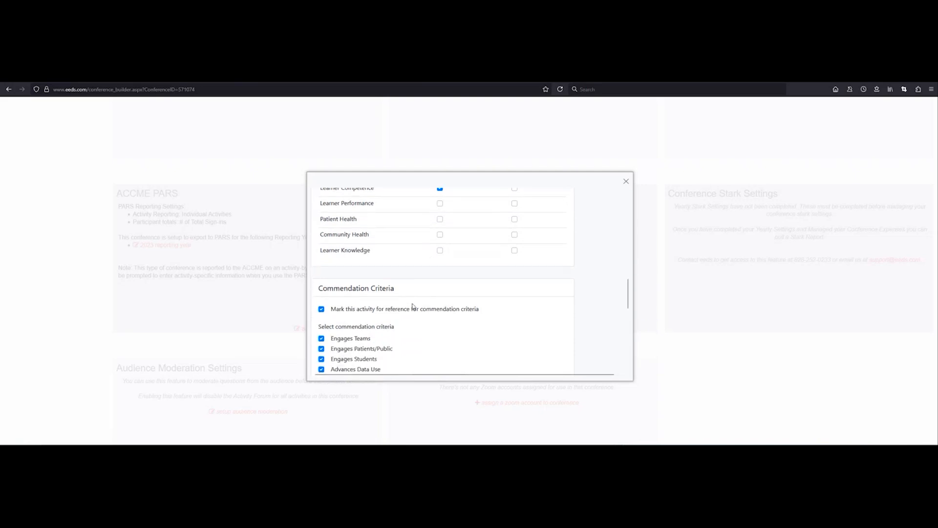
scroll(446, 248, down, 5)
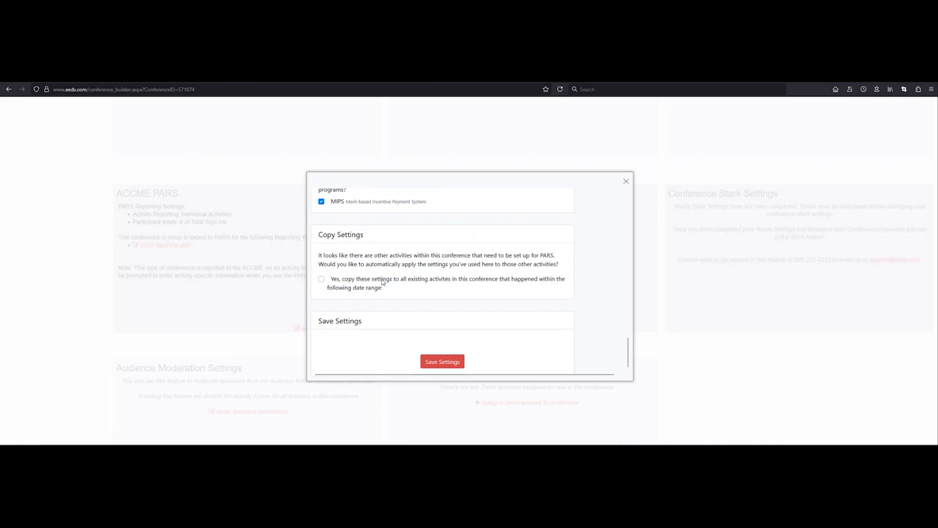
click(322, 280)
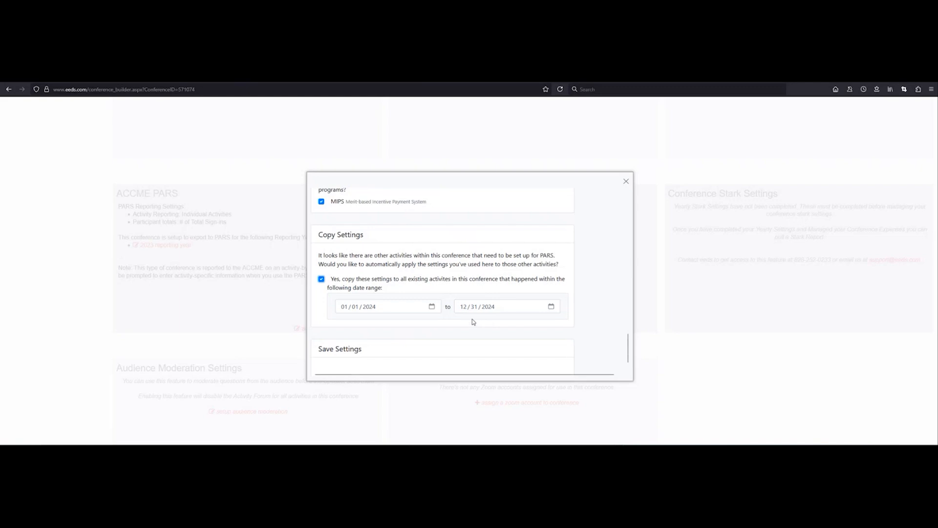
scroll(472, 320, down, 1)
click(455, 362)
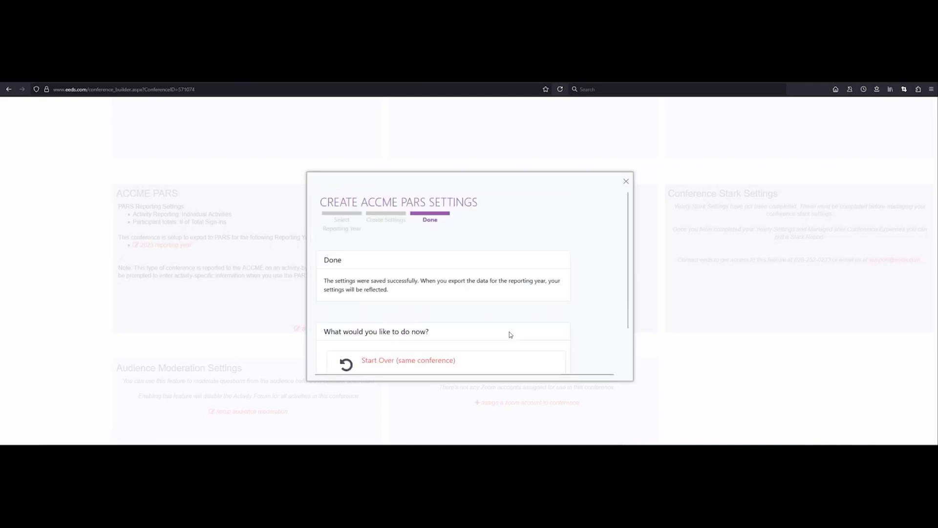
scroll(544, 305, down, 2)
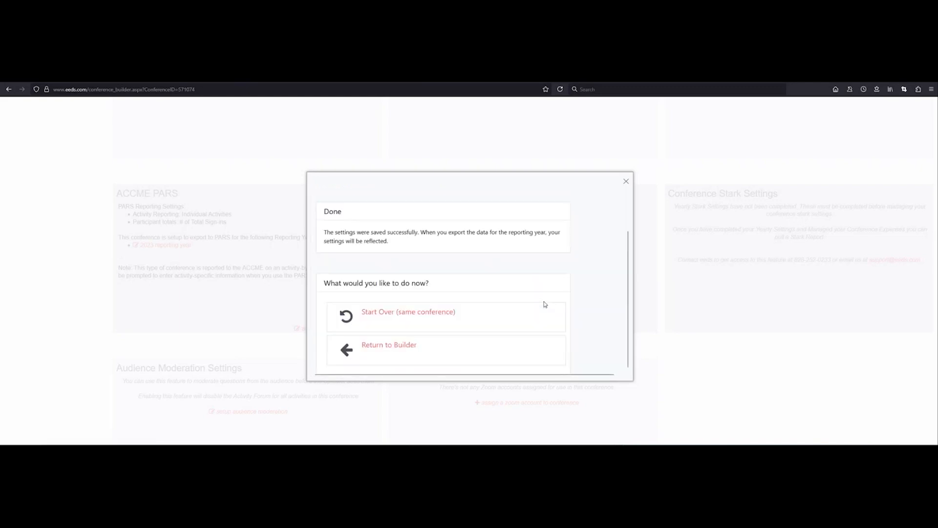
click(411, 351)
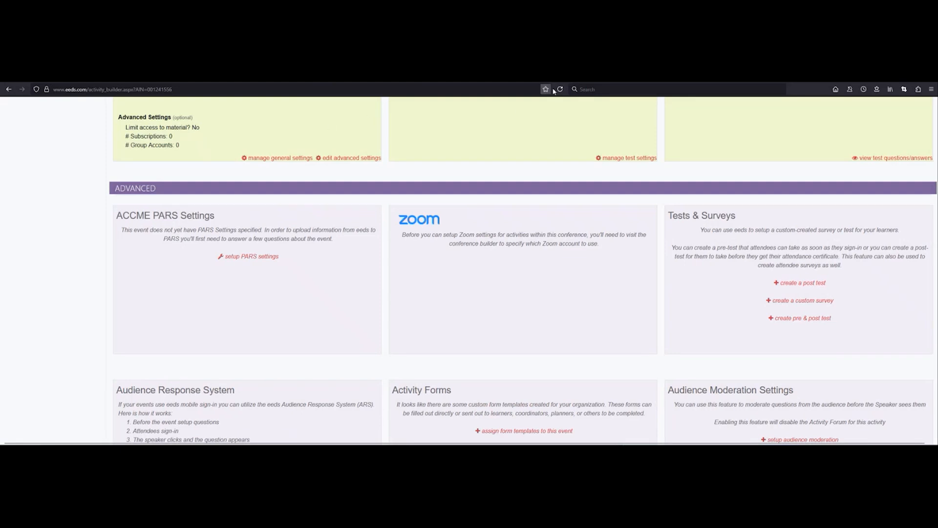
Reload activity #1556's building blocks, review and save its copied PARS settings, and send the activity to PARS.
click(560, 89)
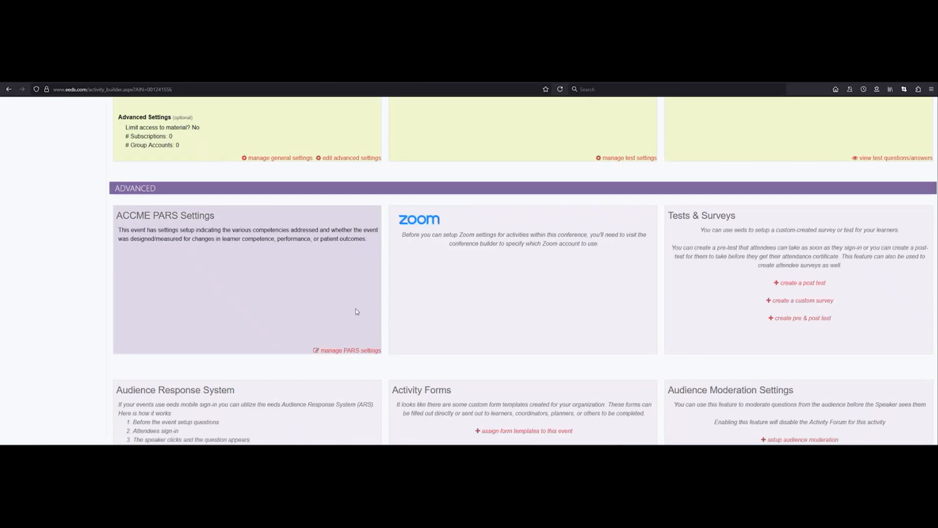
click(356, 351)
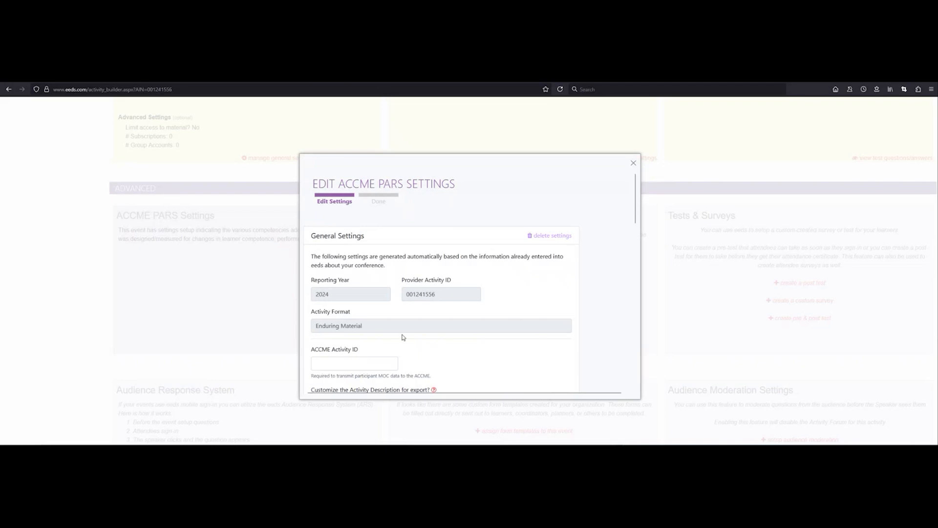
scroll(397, 329, down, 1)
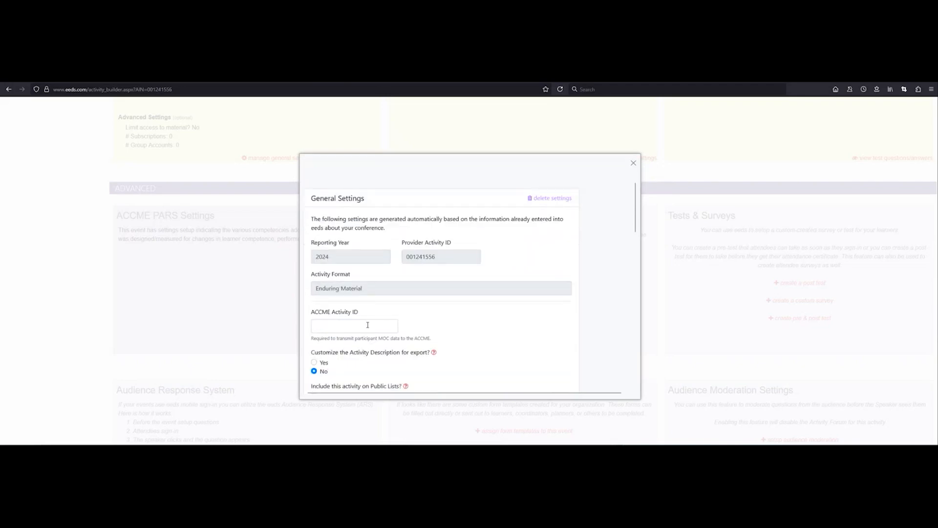
scroll(471, 331, down, 11)
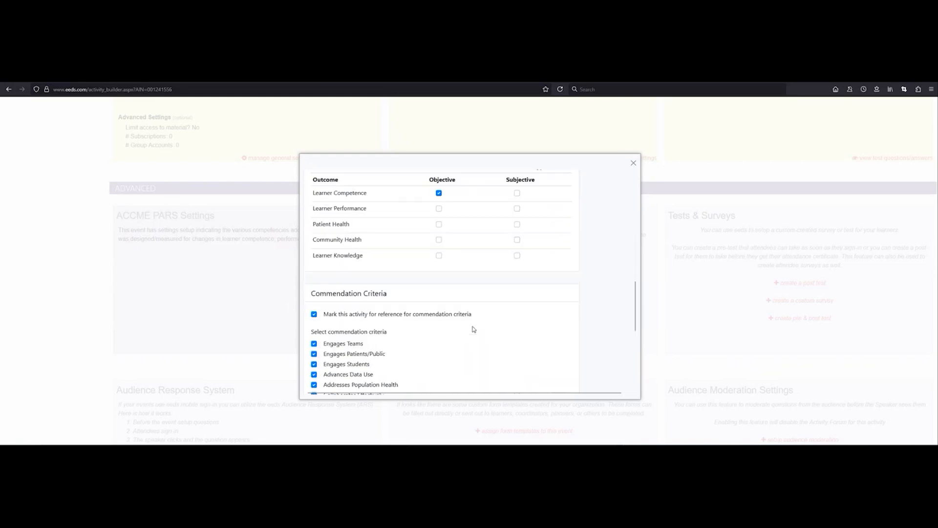
scroll(412, 354, down, 6)
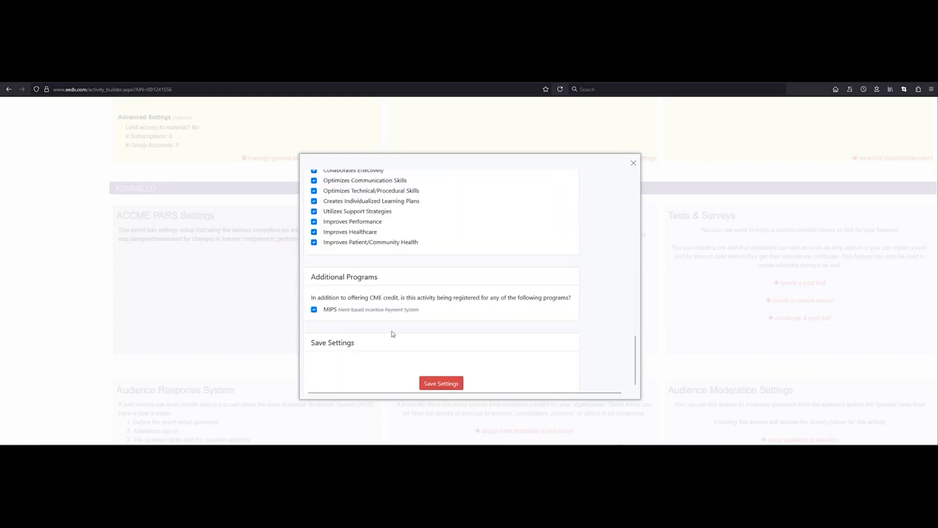
click(441, 380)
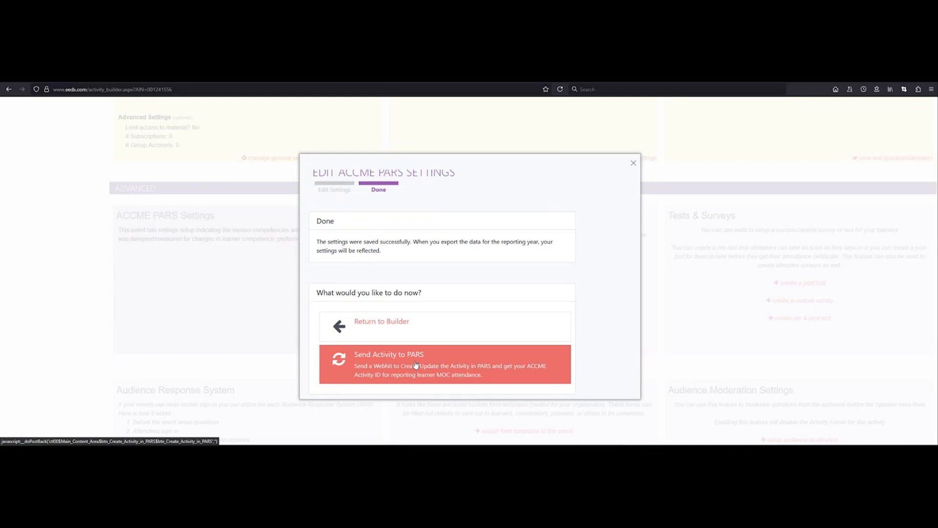
click(416, 364)
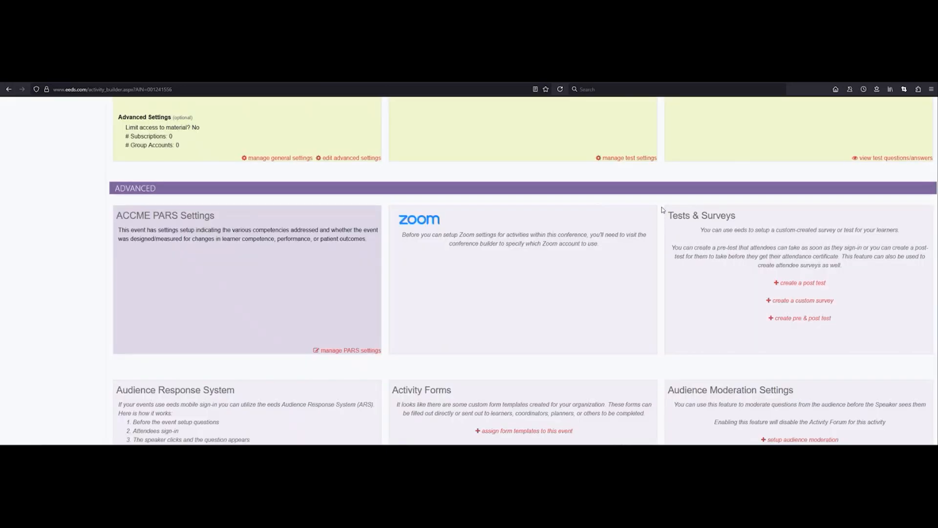